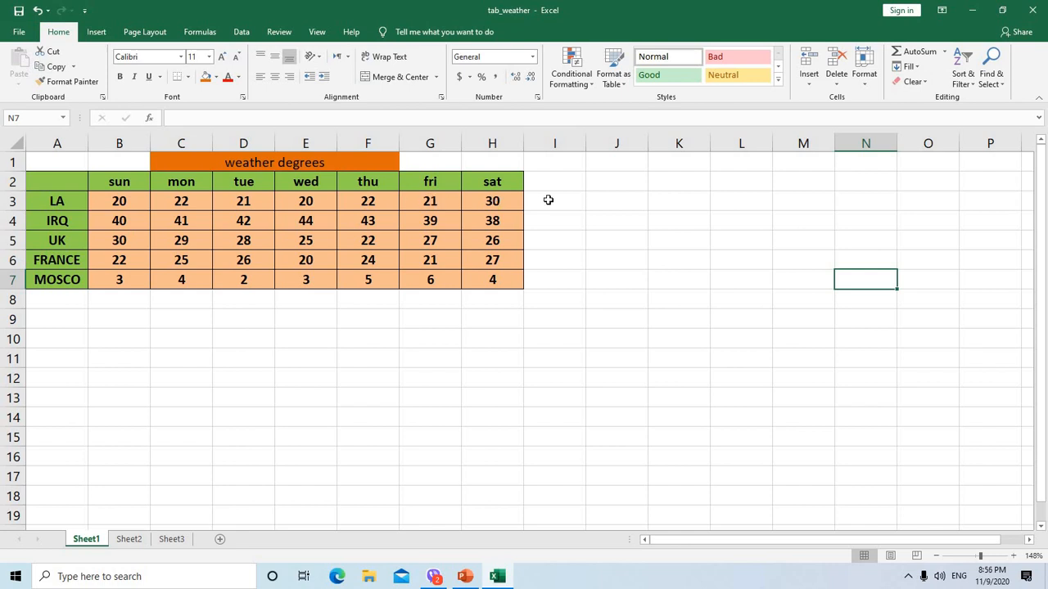
# Add the column heading "sum" in cell I2, beside the sat column
pyautogui.click(549, 200)
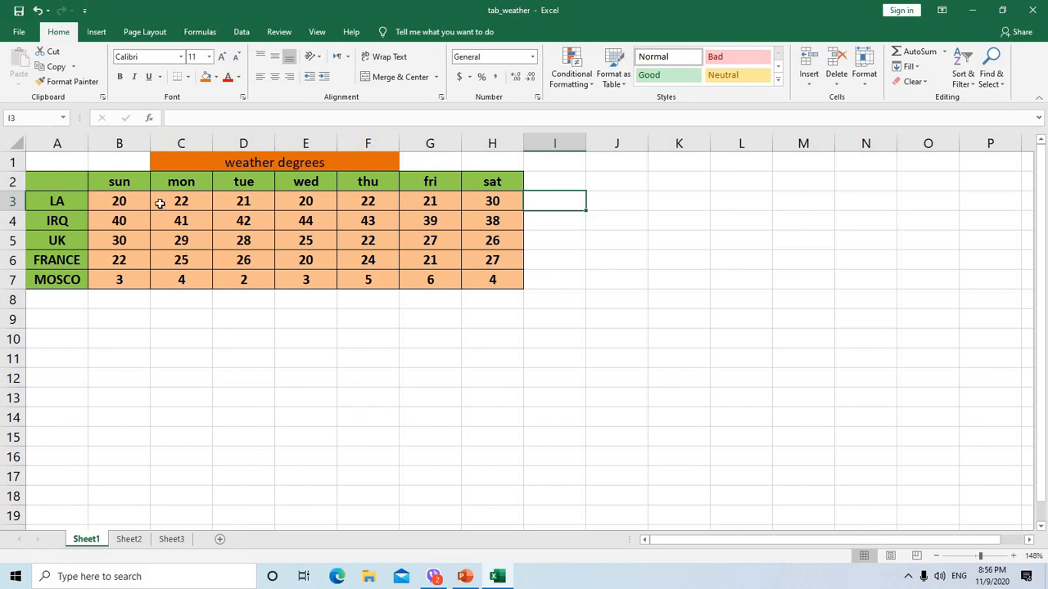
pyautogui.click(539, 179)
pyautogui.write('sum')
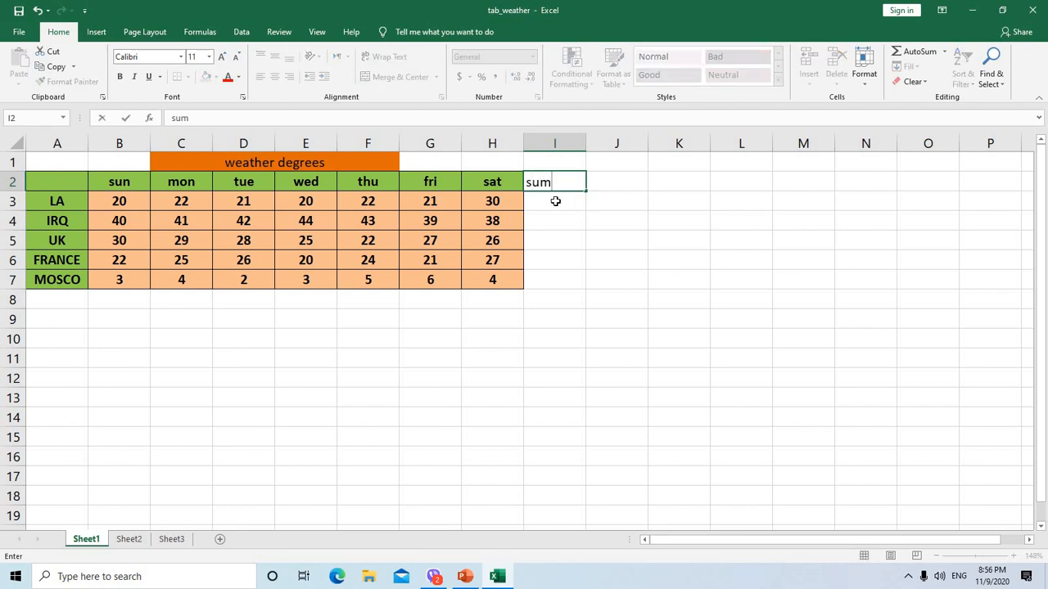
pyautogui.click(555, 201)
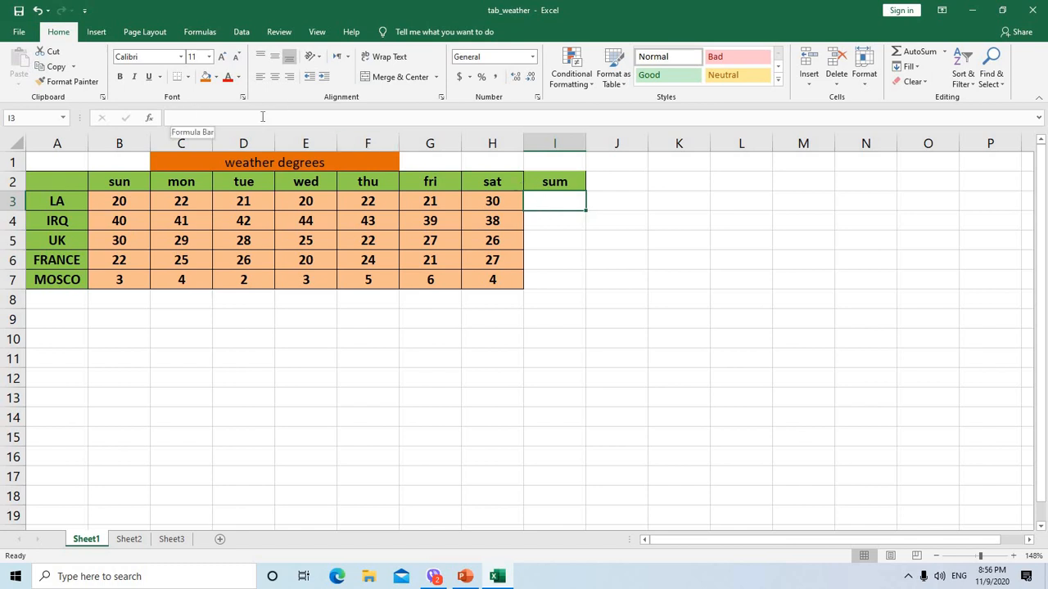
# Total LA's temperatures in I3 with a typed SUM formula over B3:H3 and fill it down to I7
pyautogui.click(178, 118)
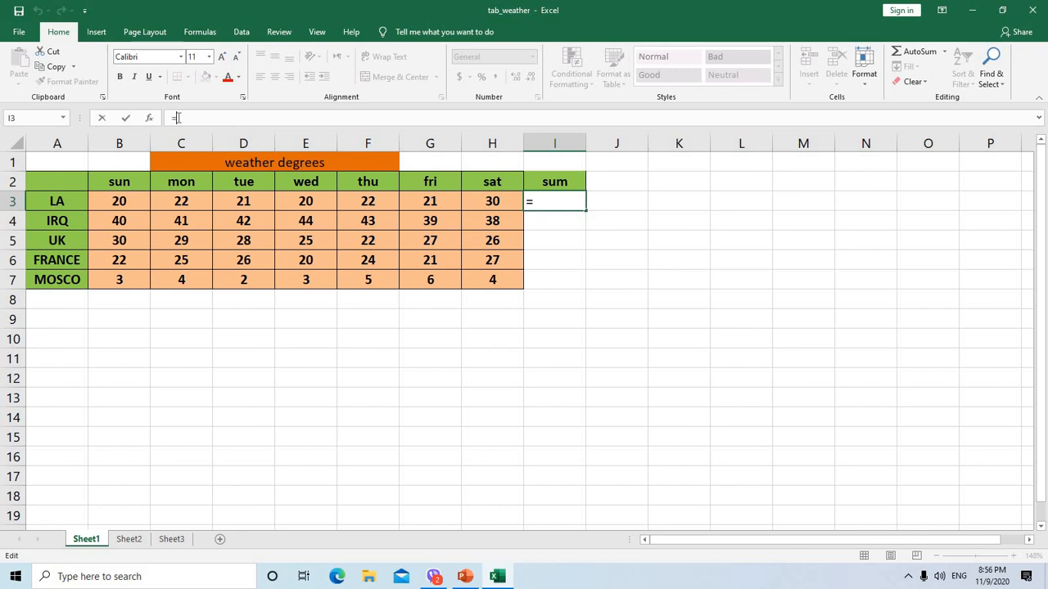
pyautogui.write('=')
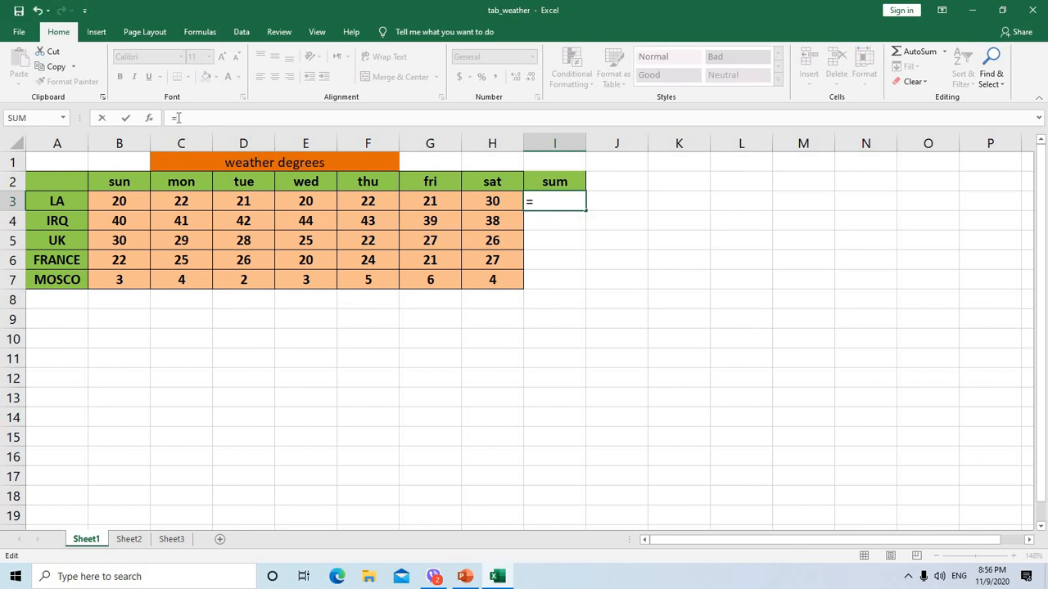
pyautogui.write('su')
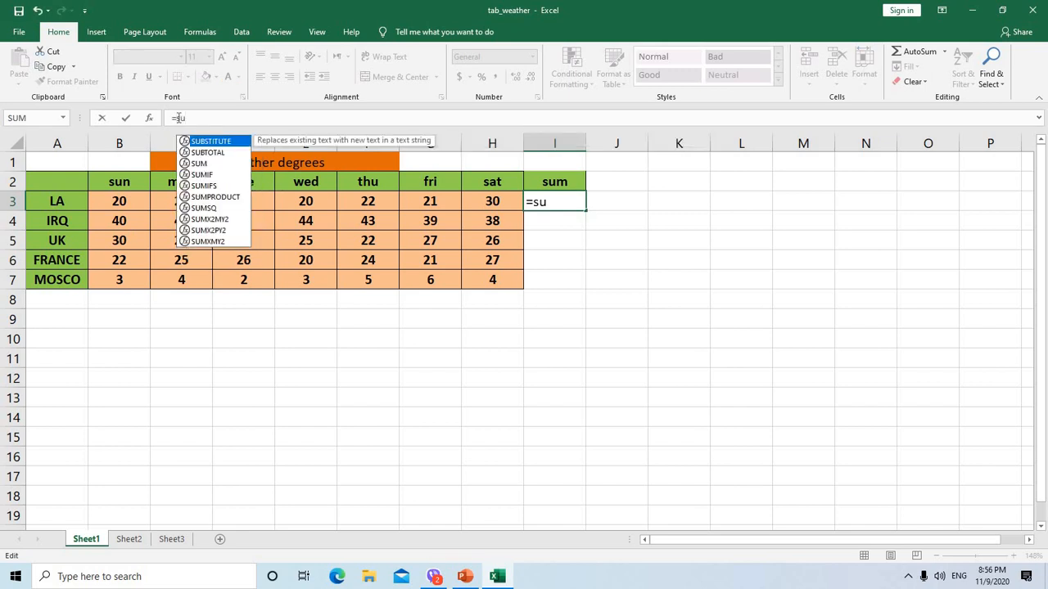
pyautogui.write('m')
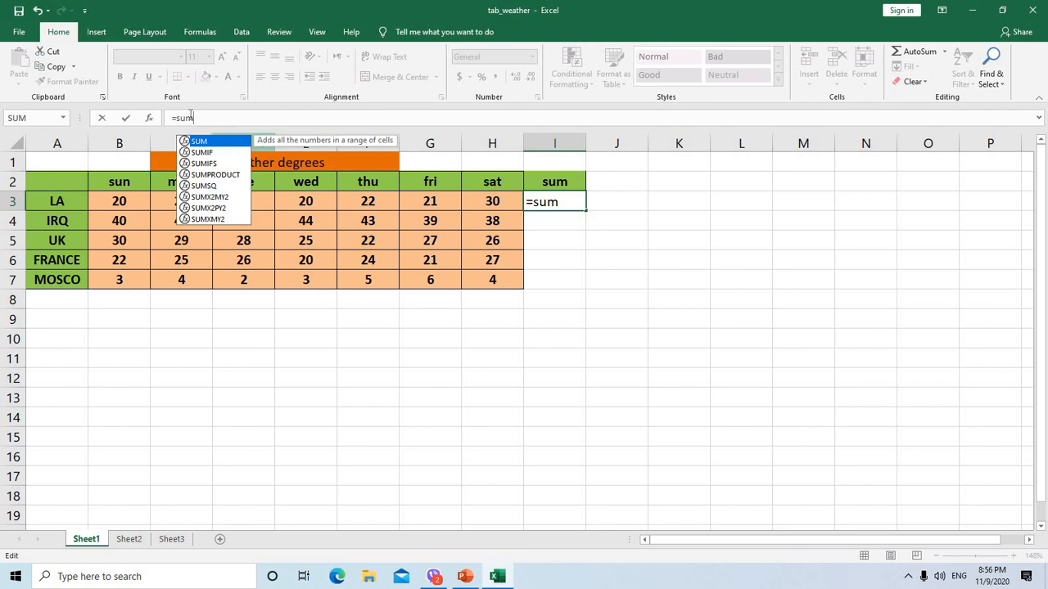
pyautogui.click(194, 117)
pyautogui.write('(')
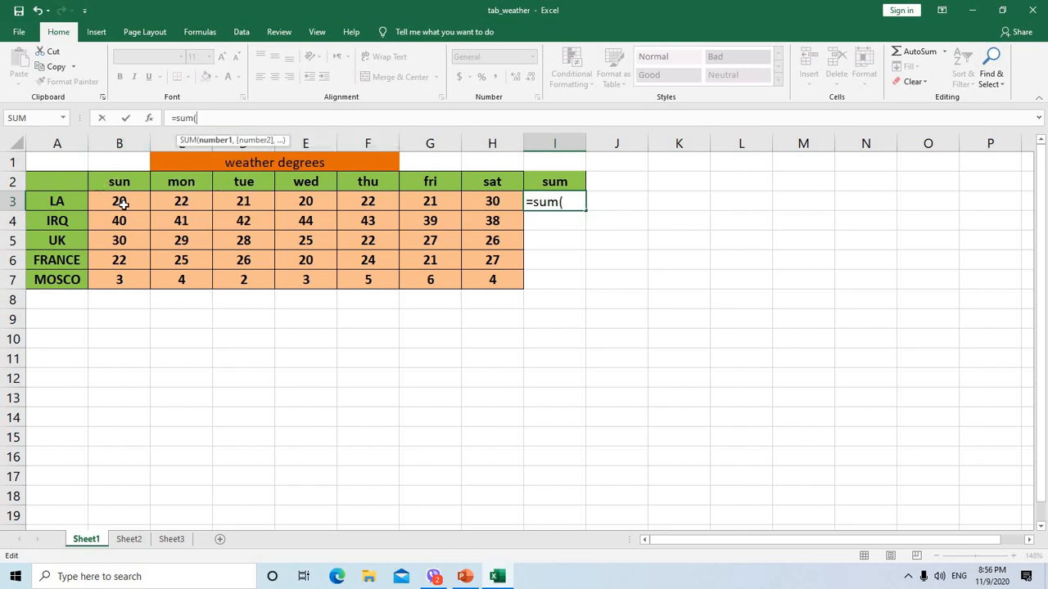
pyautogui.moveTo(122, 203); pyautogui.dragTo(473, 204)
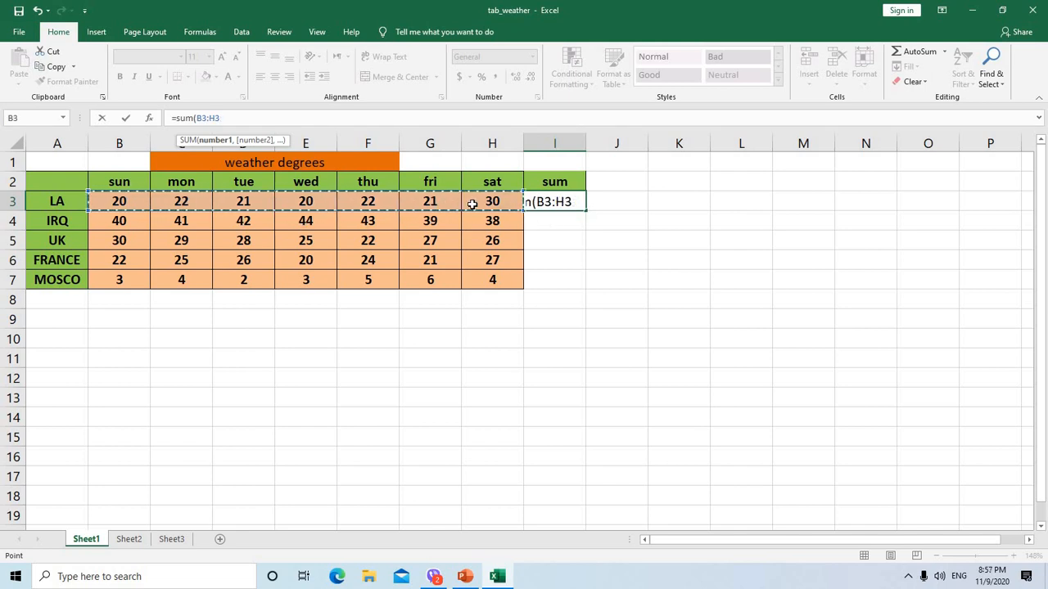
pyautogui.press('Return')
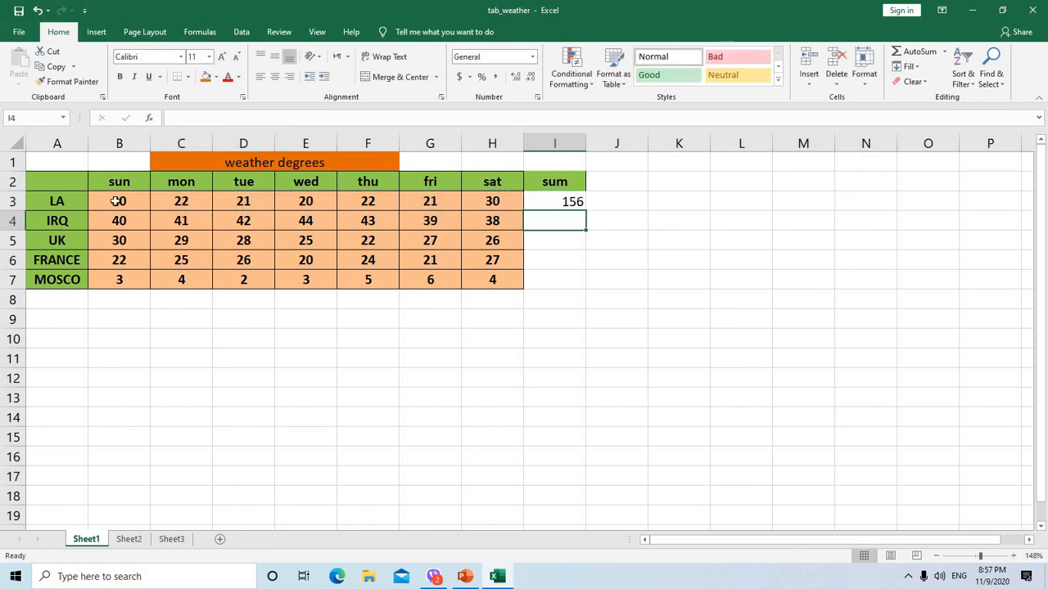
pyautogui.click(559, 201)
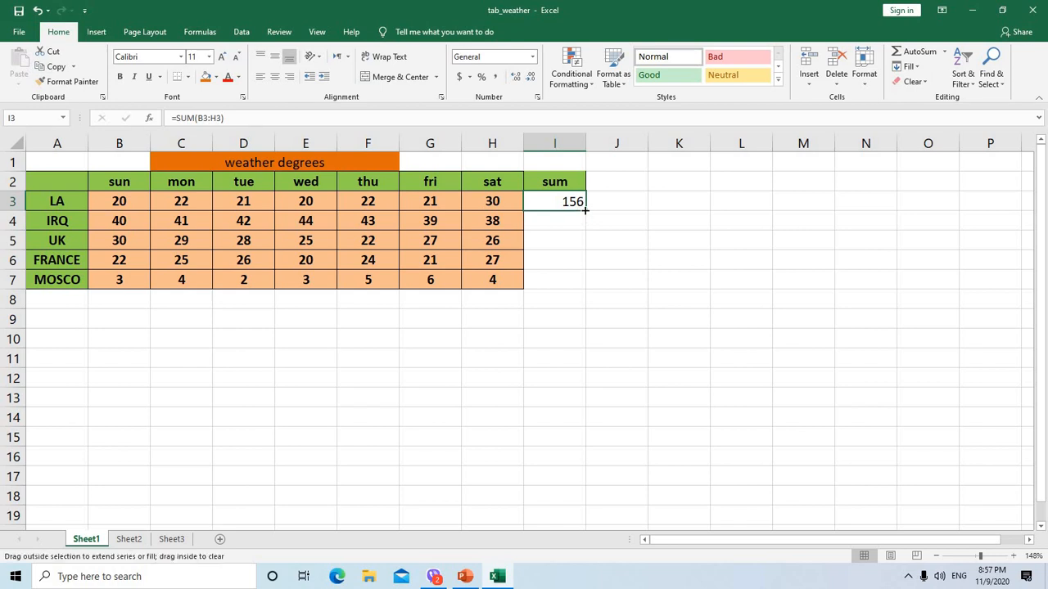
pyautogui.moveTo(585, 210); pyautogui.dragTo(590, 286)
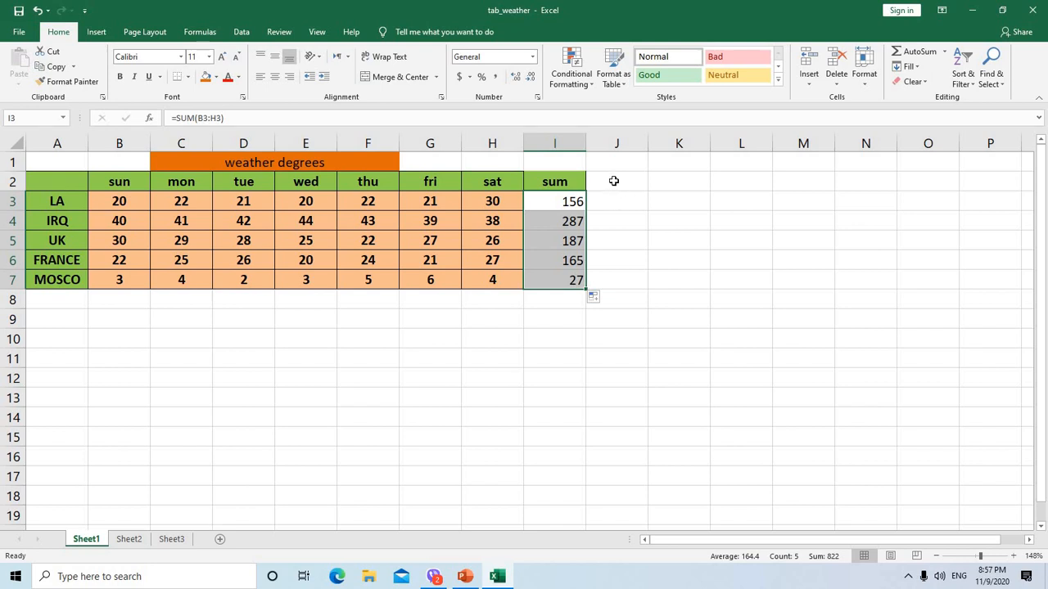
# Use AutoSum's Sum function in J3 to total LA's daily temperatures over the range B3:H3
pyautogui.click(613, 181)
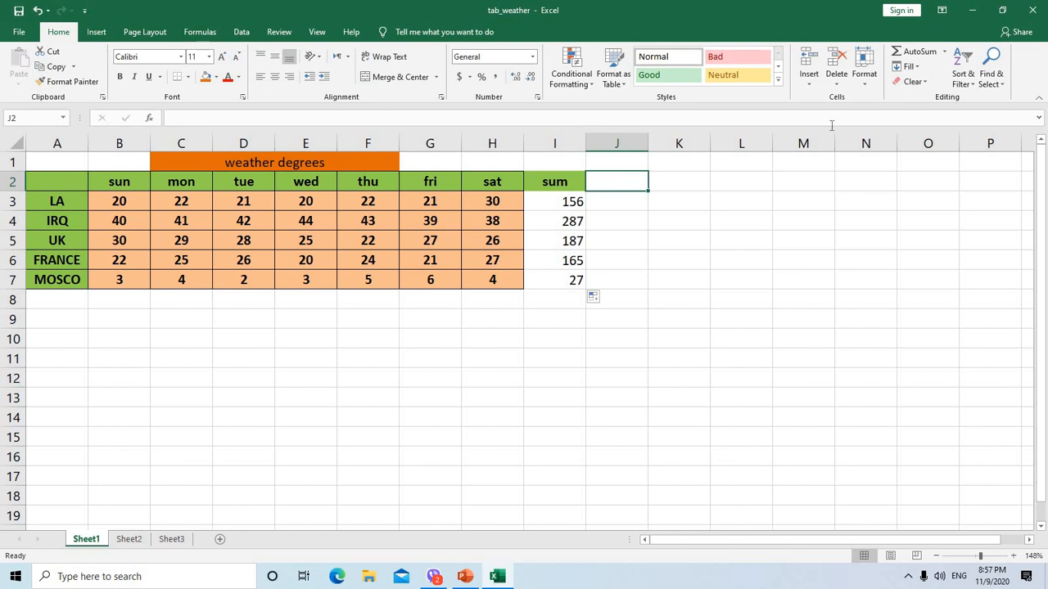
pyautogui.click(946, 53)
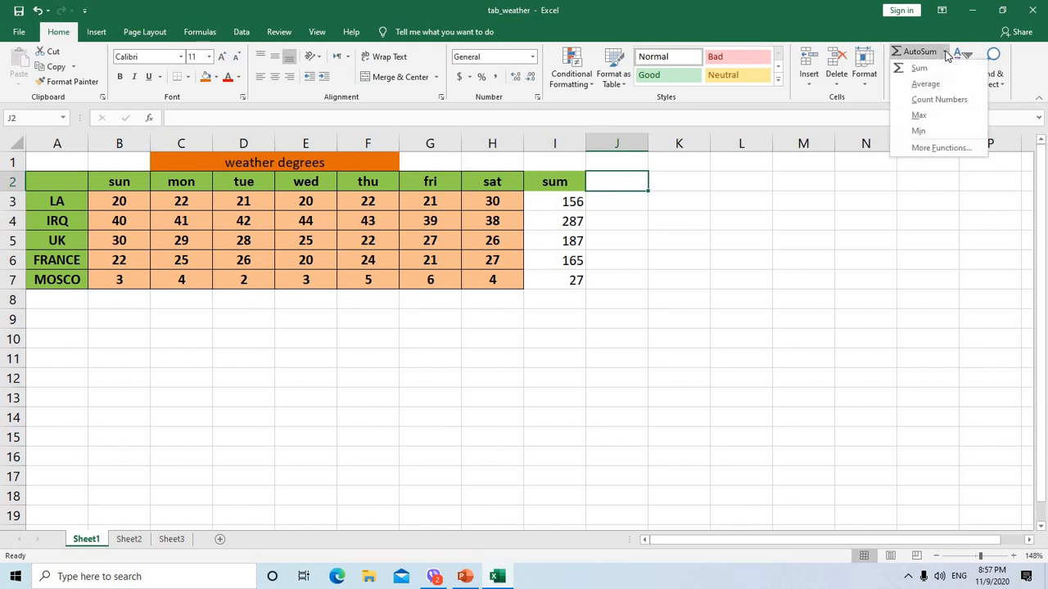
pyautogui.click(619, 203)
pyautogui.click(619, 203)
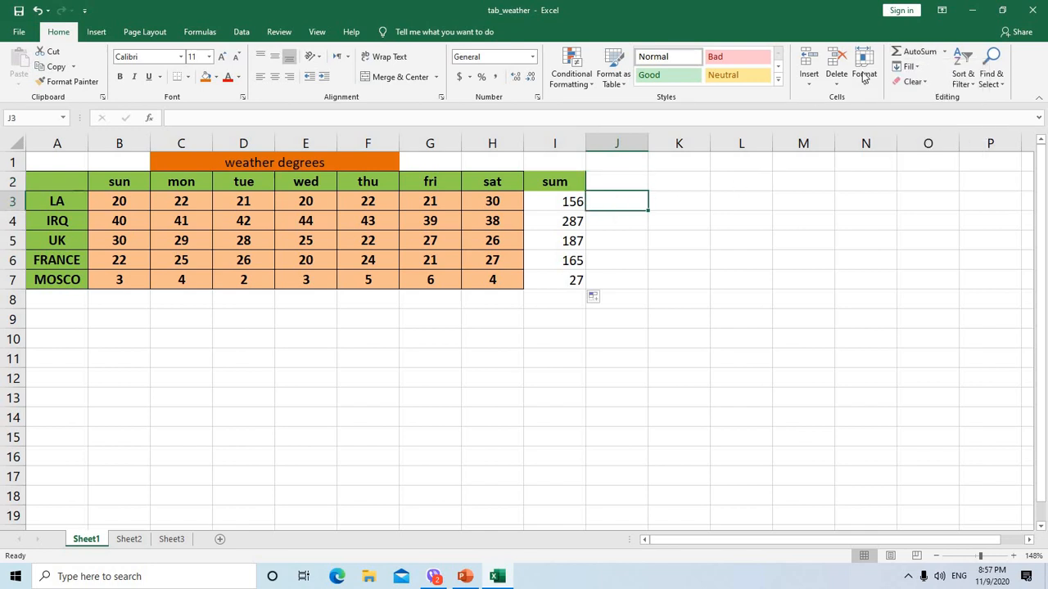
pyautogui.click(946, 53)
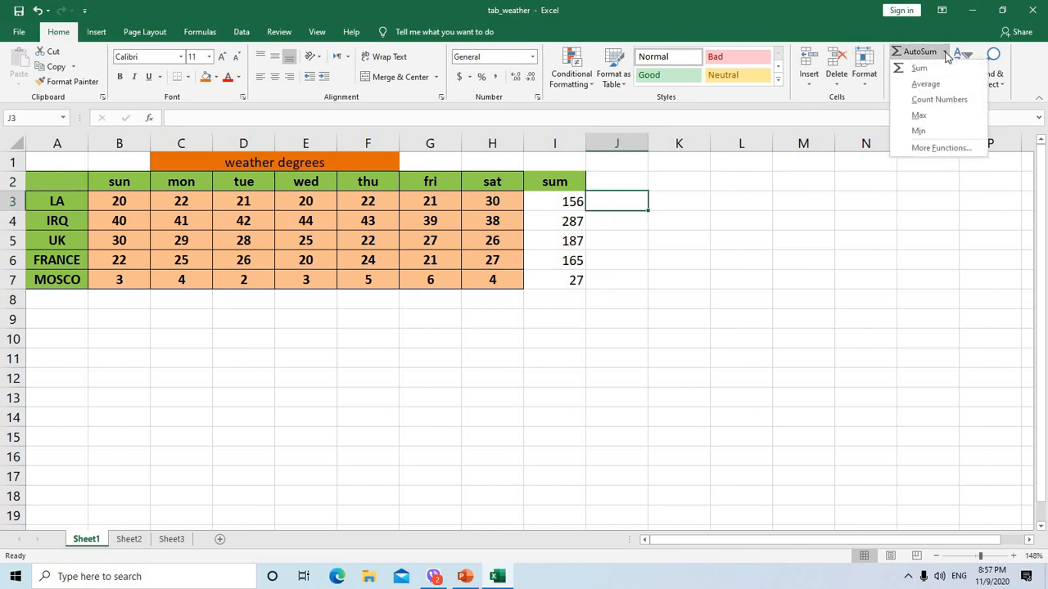
pyautogui.click(934, 72)
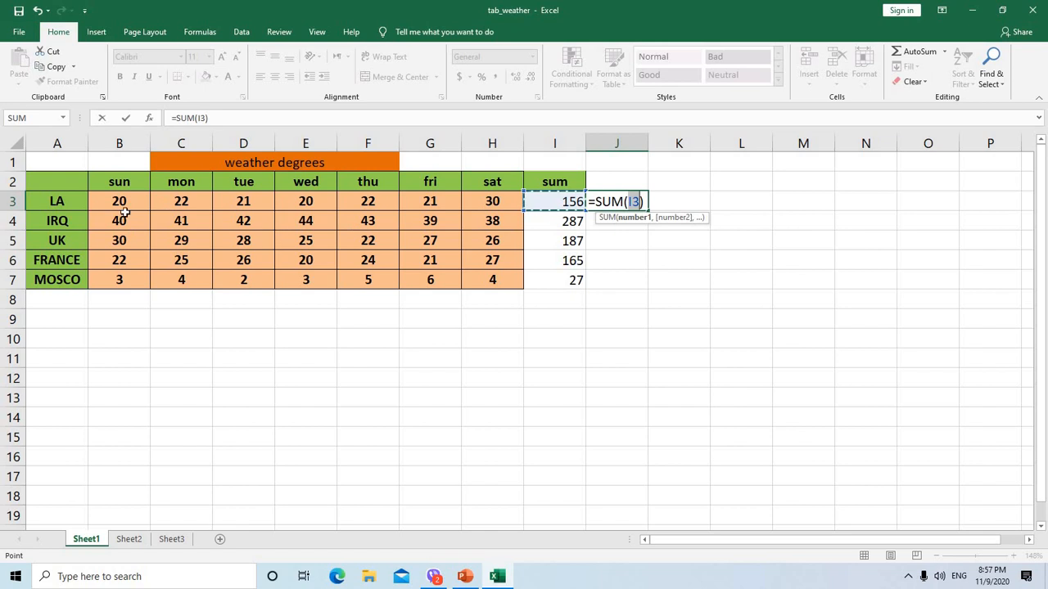
pyautogui.moveTo(116, 200); pyautogui.dragTo(471, 203)
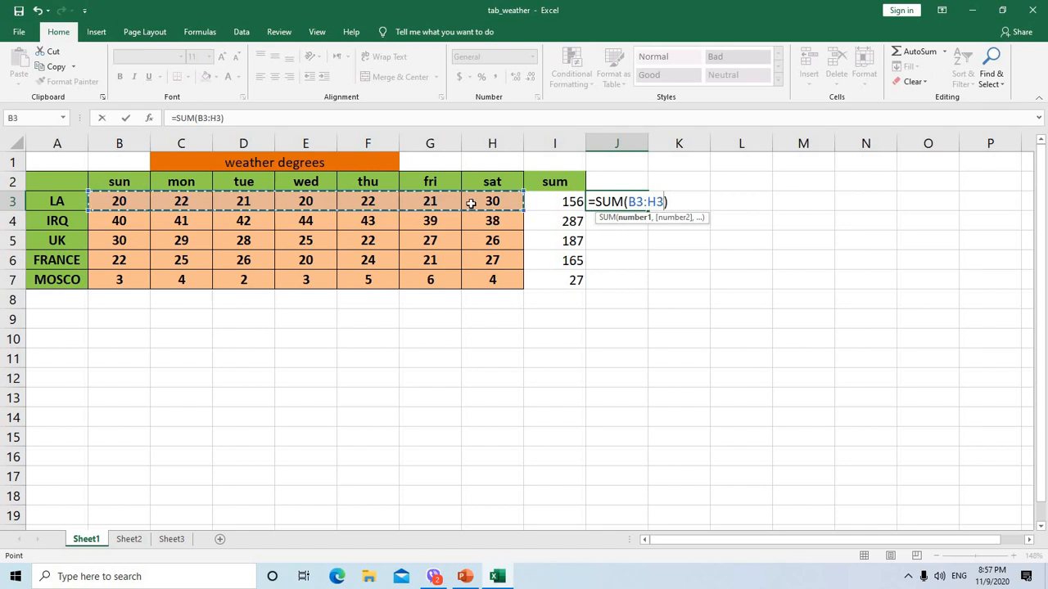
pyautogui.press('Return')
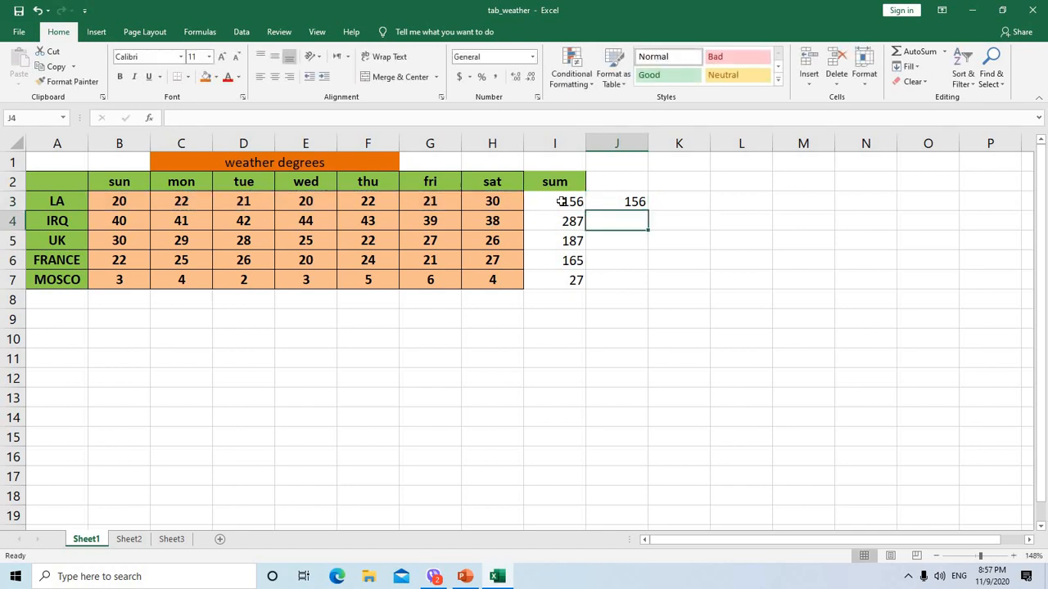
# Fill the SUM formula from J3 down through J7 for the remaining locations
pyautogui.click(620, 182)
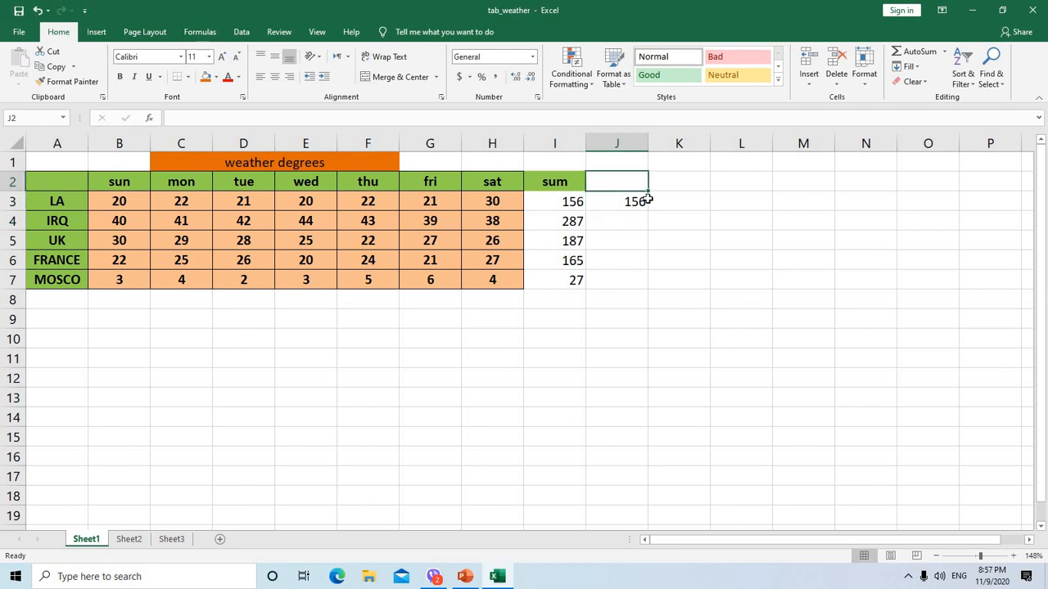
pyautogui.click(642, 202)
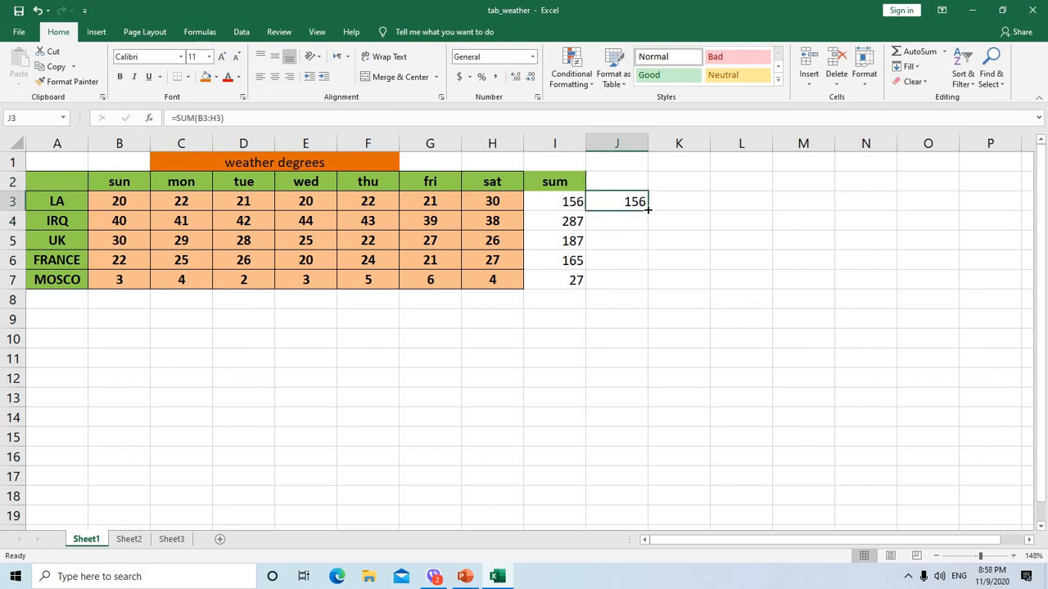
pyautogui.moveTo(646, 209); pyautogui.dragTo(648, 283)
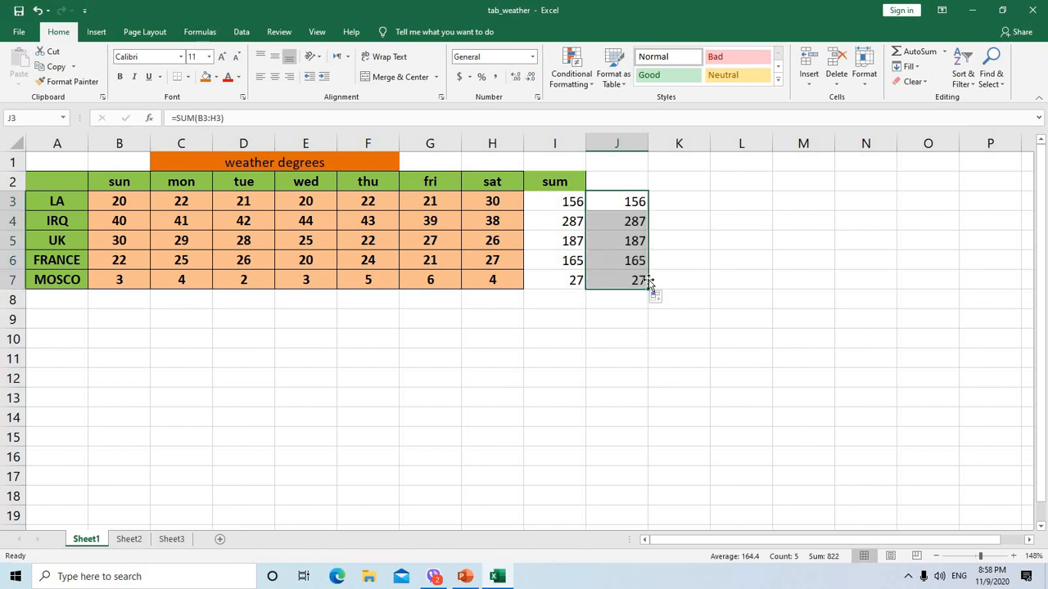
pyautogui.click(674, 202)
pyautogui.click(597, 175)
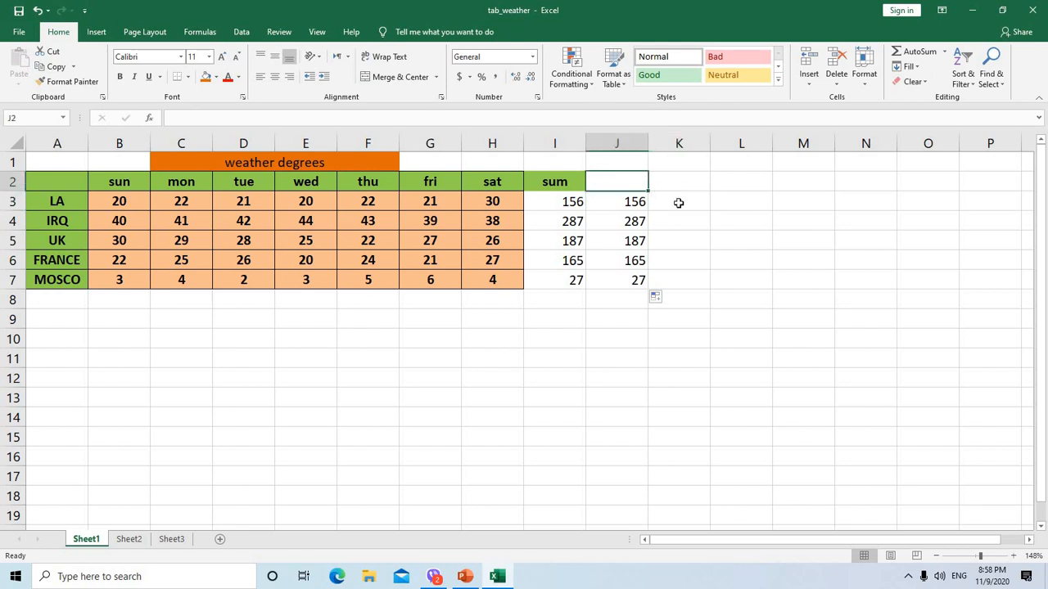
# Add the column heading "average" in cell K2
pyautogui.click(679, 202)
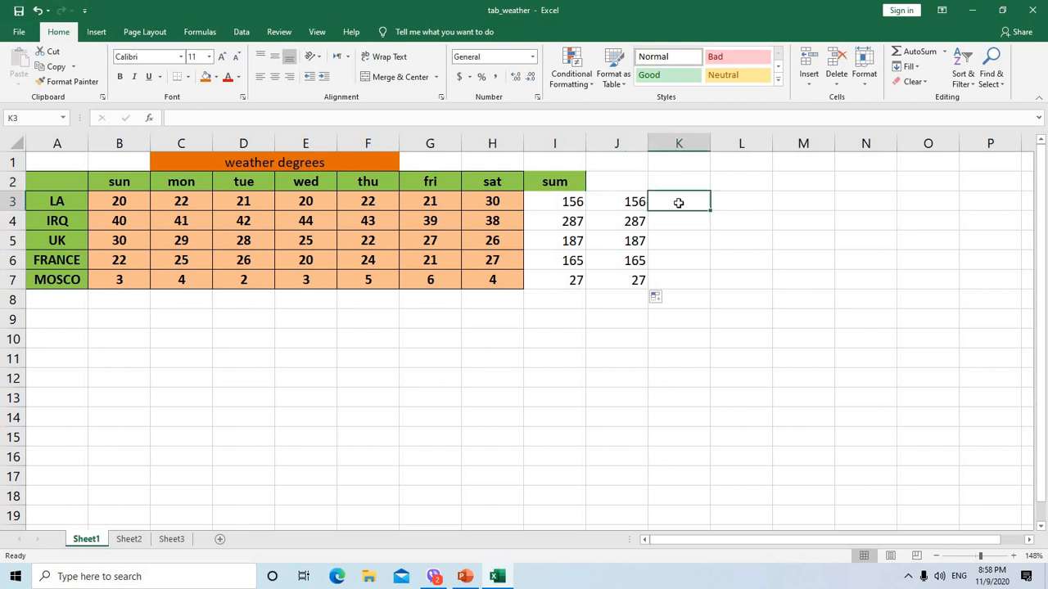
pyautogui.click(944, 52)
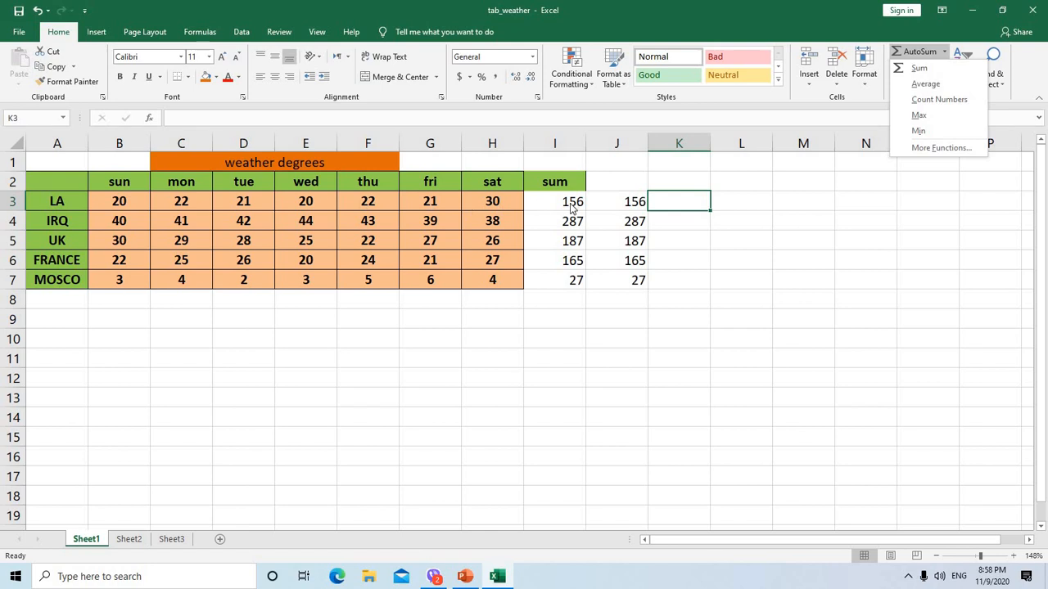
pyautogui.click(680, 181)
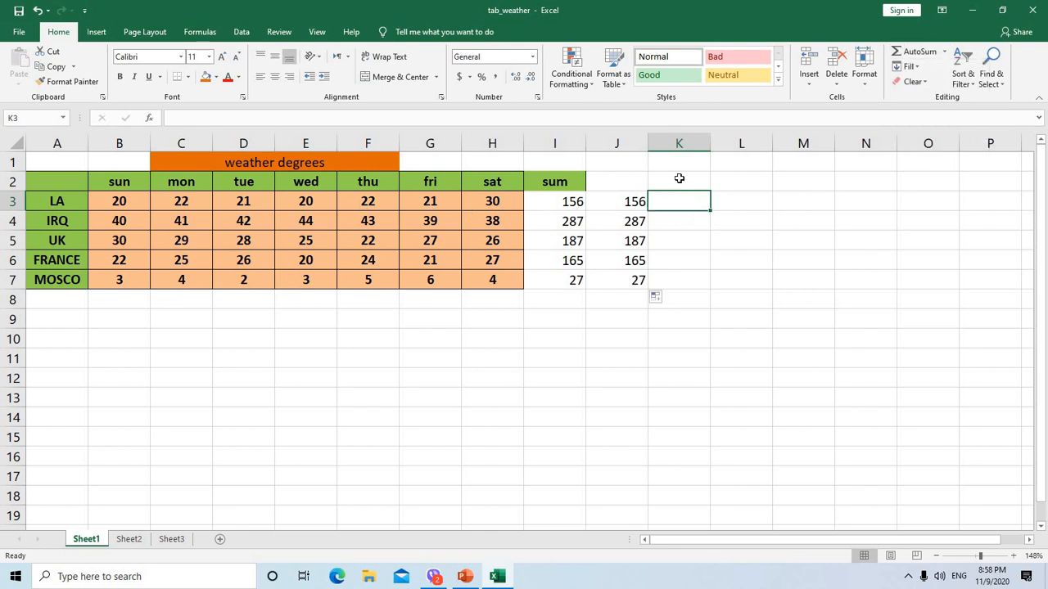
pyautogui.doubleClick(679, 180)
pyautogui.write('a')
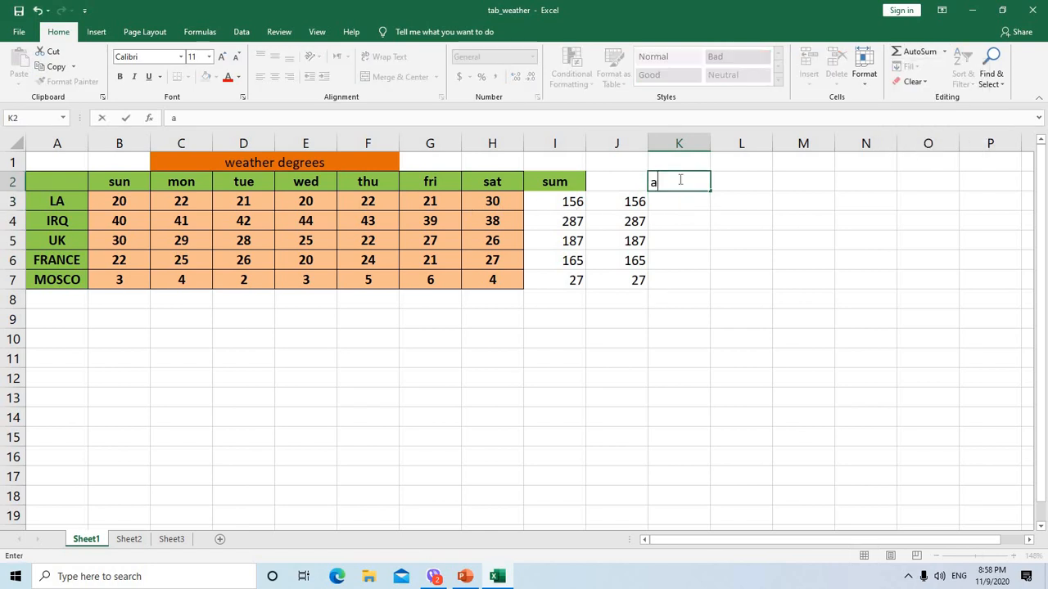
pyautogui.write('verage')
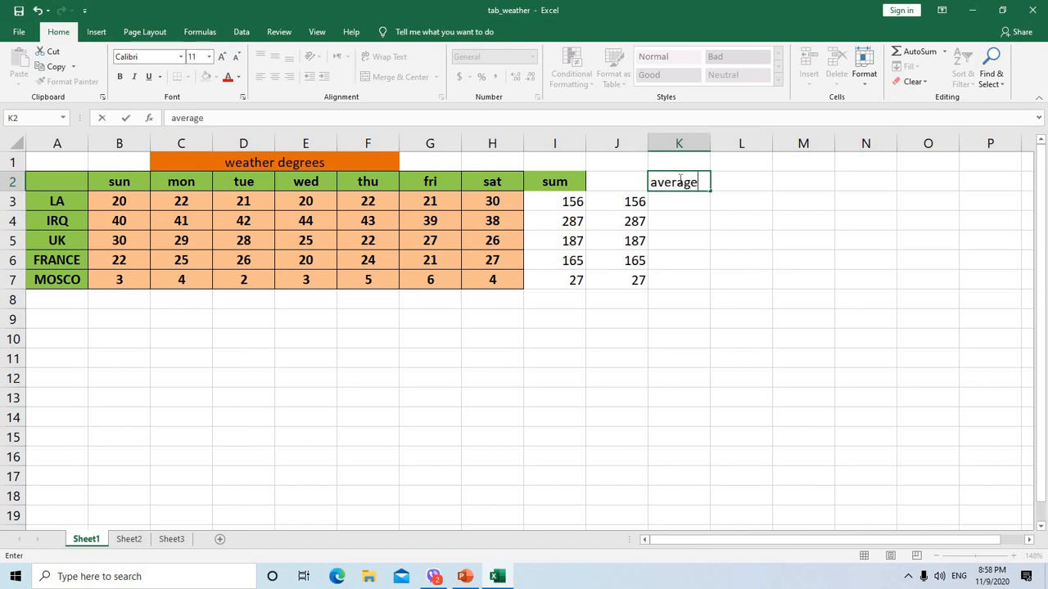
pyautogui.press('Return')
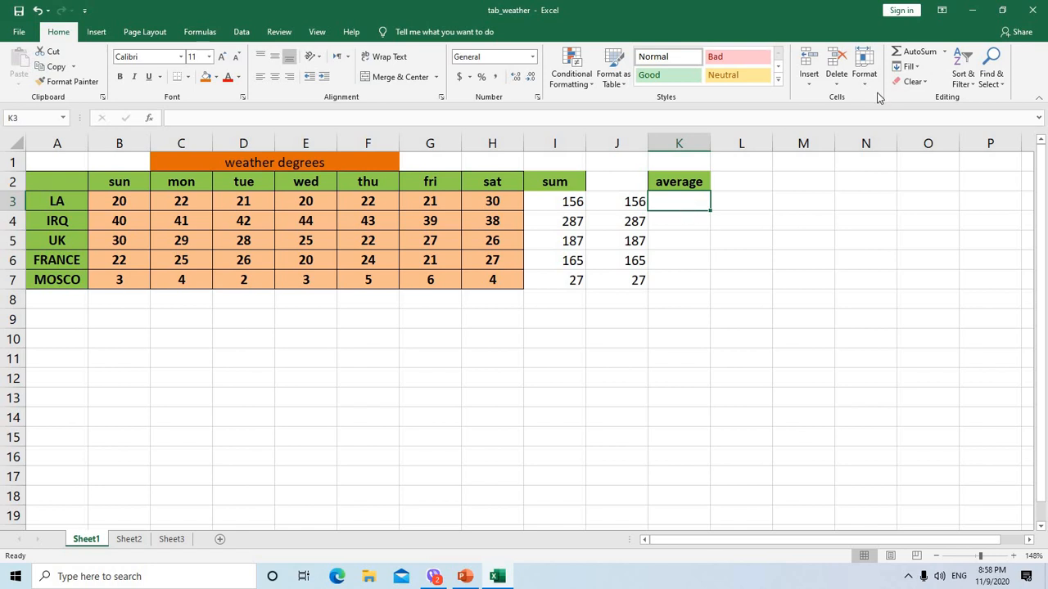
# Calculate LA's average in K3 with AutoSum's Average function over B3:H3 and fill it down to K7
pyautogui.click(943, 53)
pyautogui.click(926, 85)
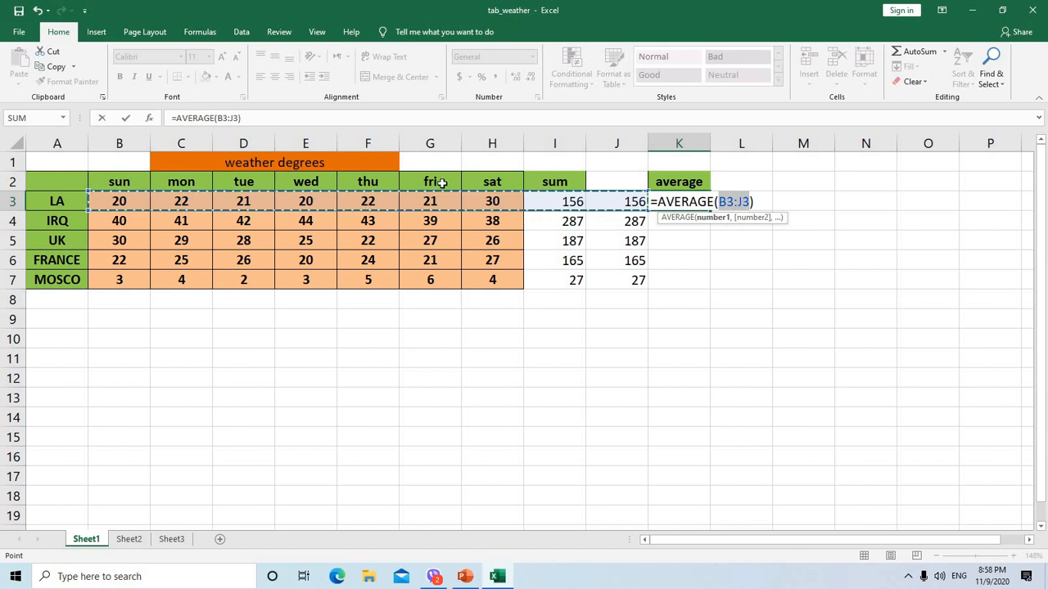
pyautogui.click(143, 202)
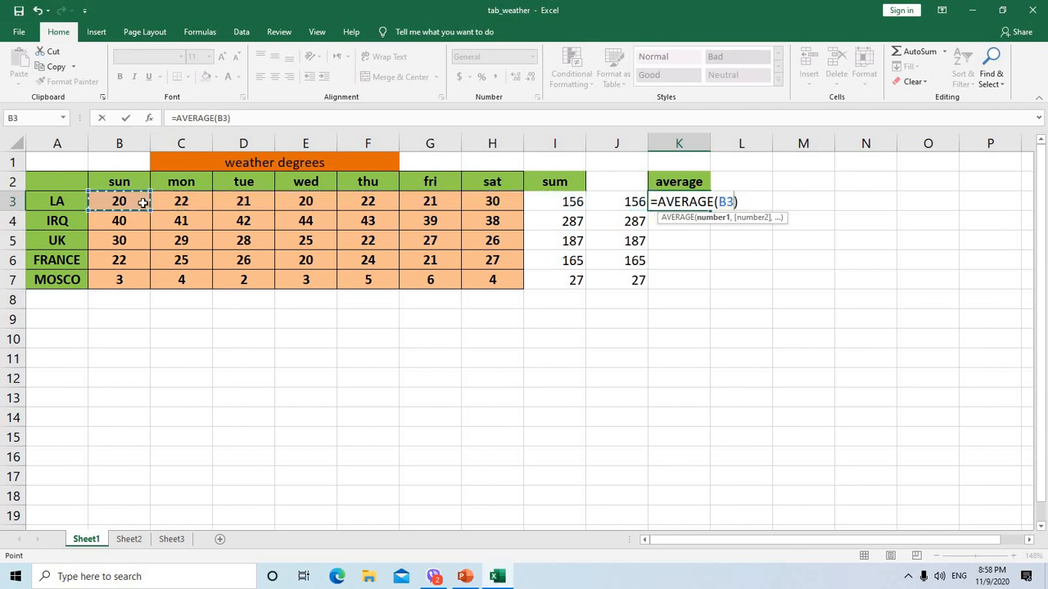
pyautogui.moveTo(197, 204); pyautogui.dragTo(488, 202)
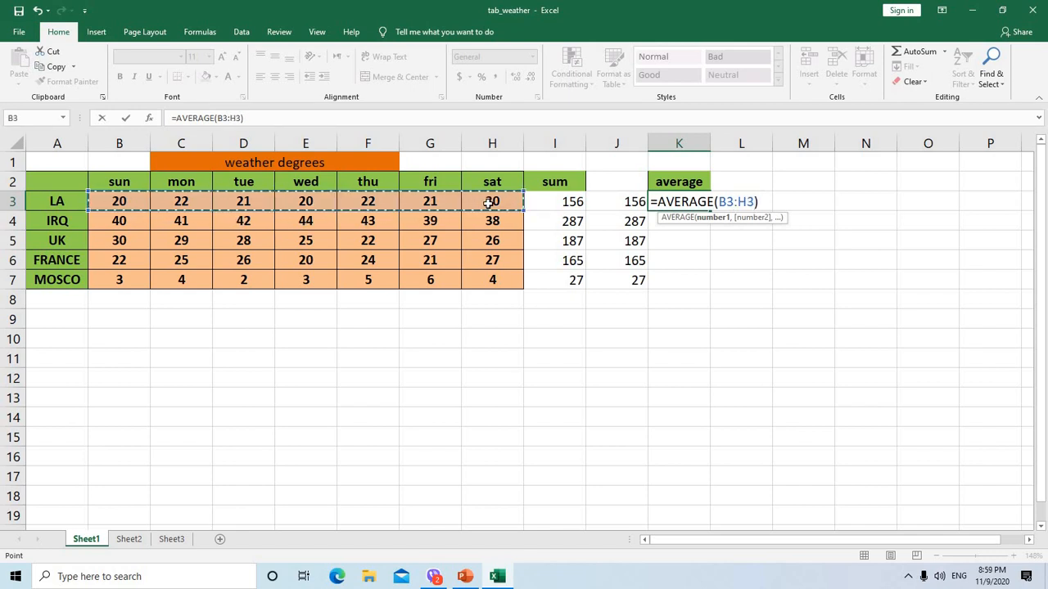
pyautogui.press('Return')
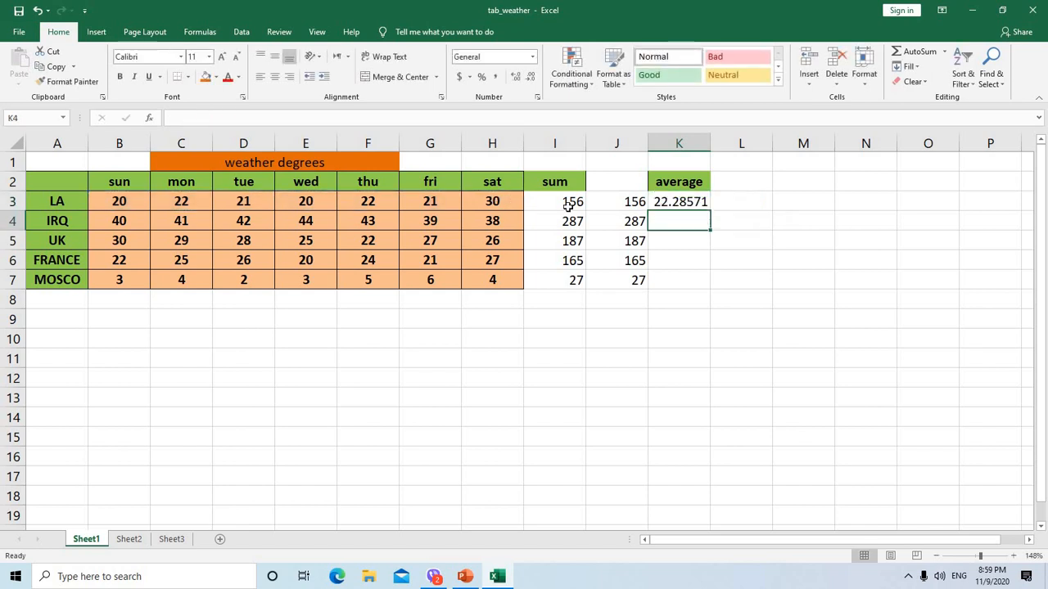
pyautogui.click(682, 196)
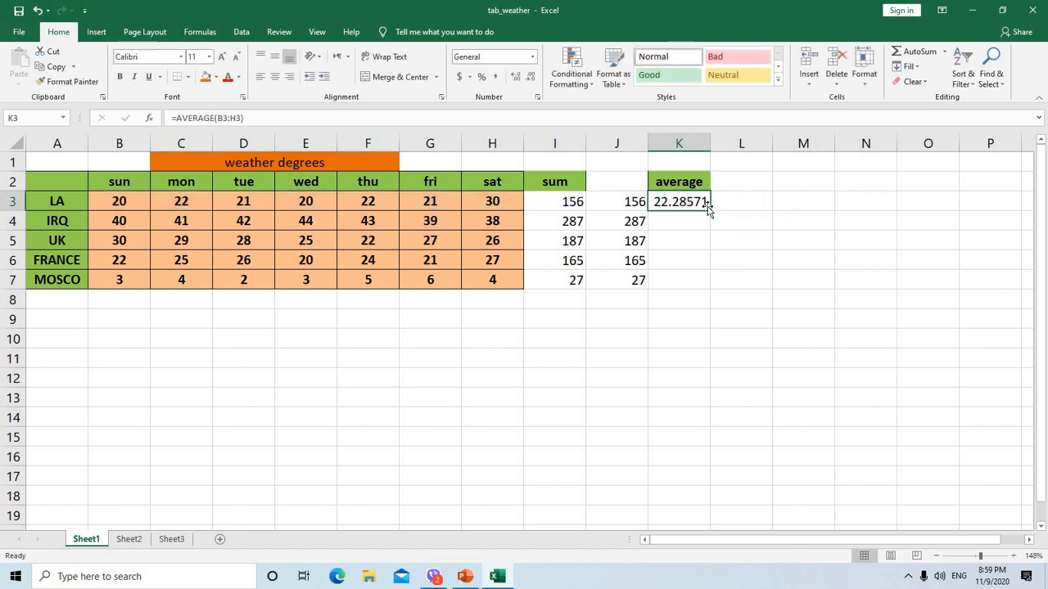
pyautogui.moveTo(708, 236); pyautogui.dragTo(705, 283)
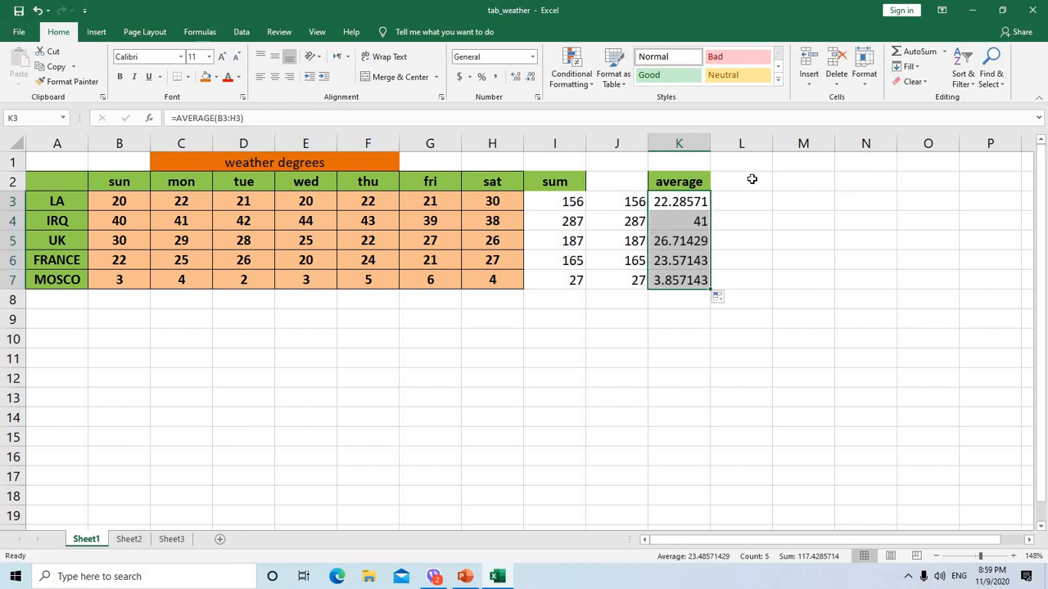
pyautogui.click(750, 178)
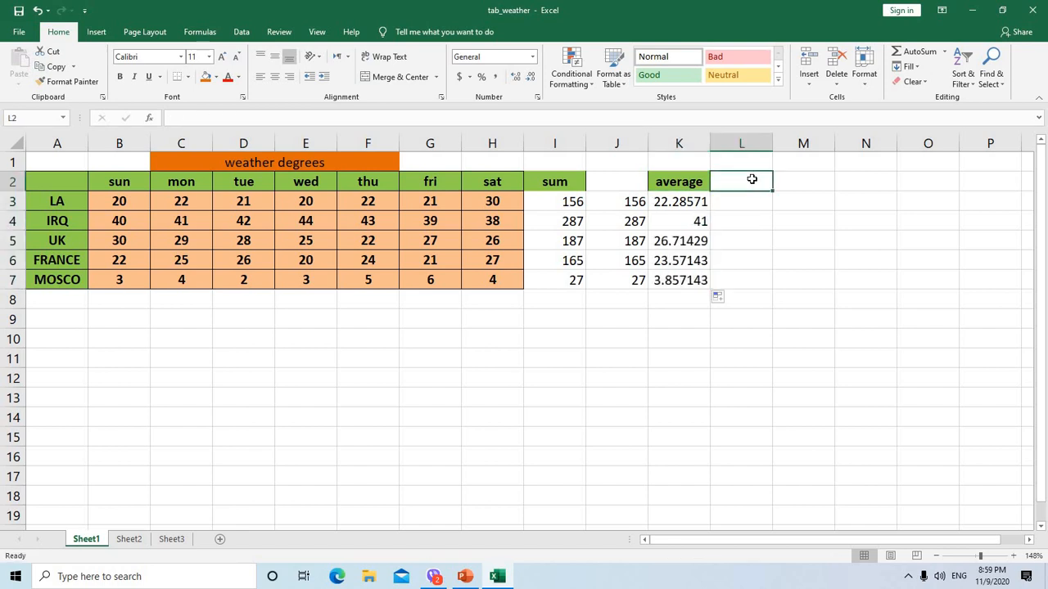
pyautogui.click(166, 115)
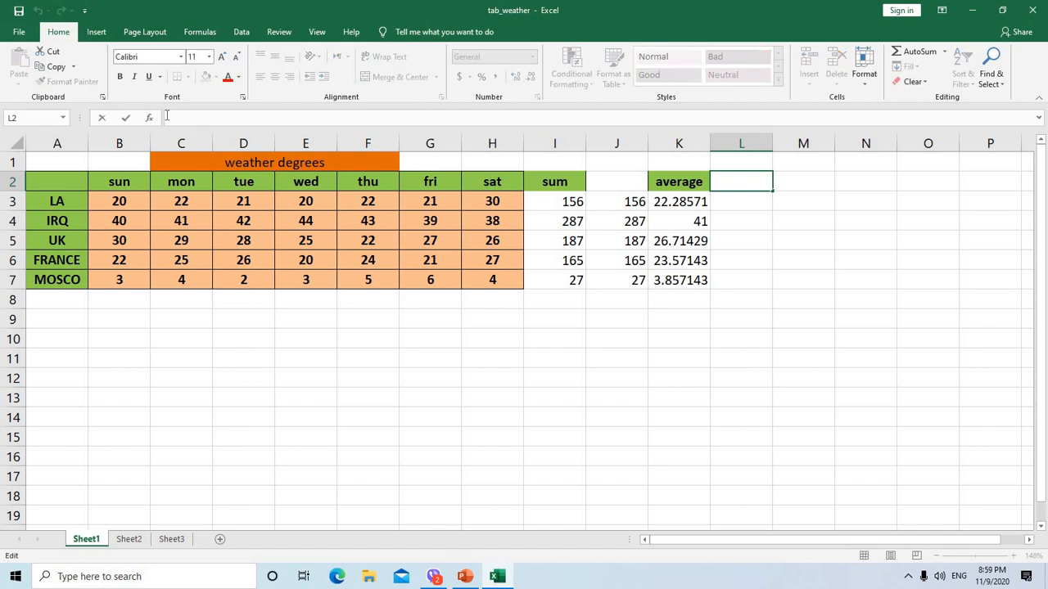
pyautogui.write('=')
pyautogui.write('av')
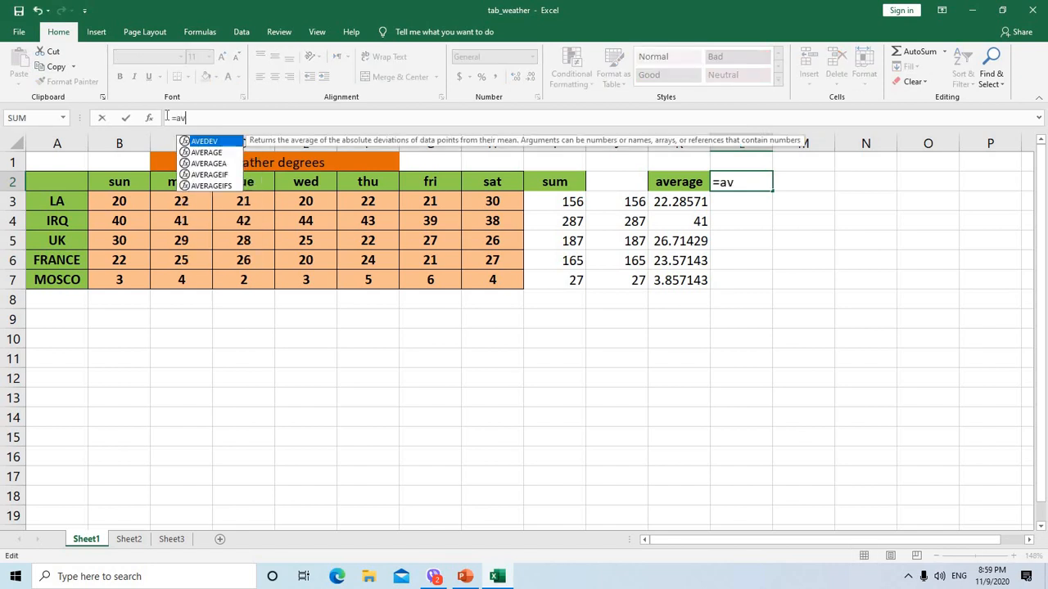
pyautogui.write('erage')
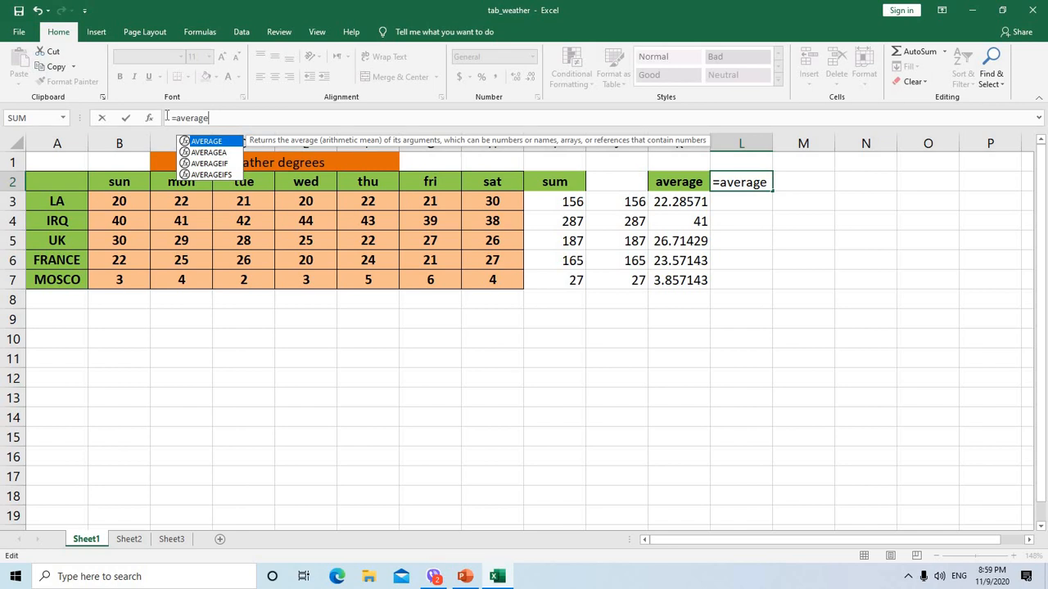
pyautogui.press('BackSpace')
pyautogui.press('BackSpace')
pyautogui.press('BackSpace')
pyautogui.press('BackSpace')
pyautogui.press('BackSpace')
pyautogui.press('BackSpace')
pyautogui.press('BackSpace')
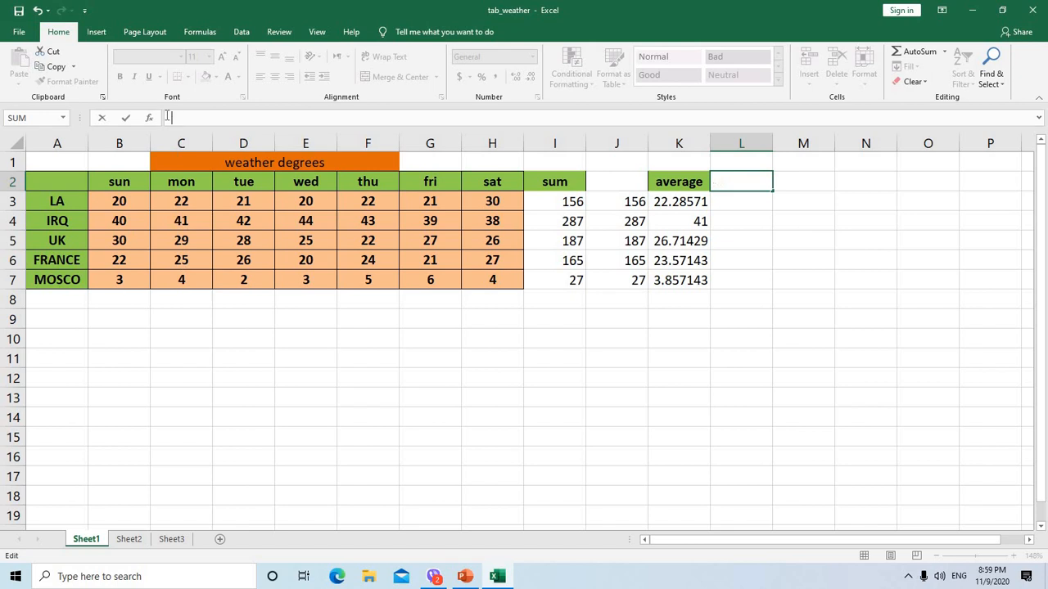
pyautogui.press('Escape')
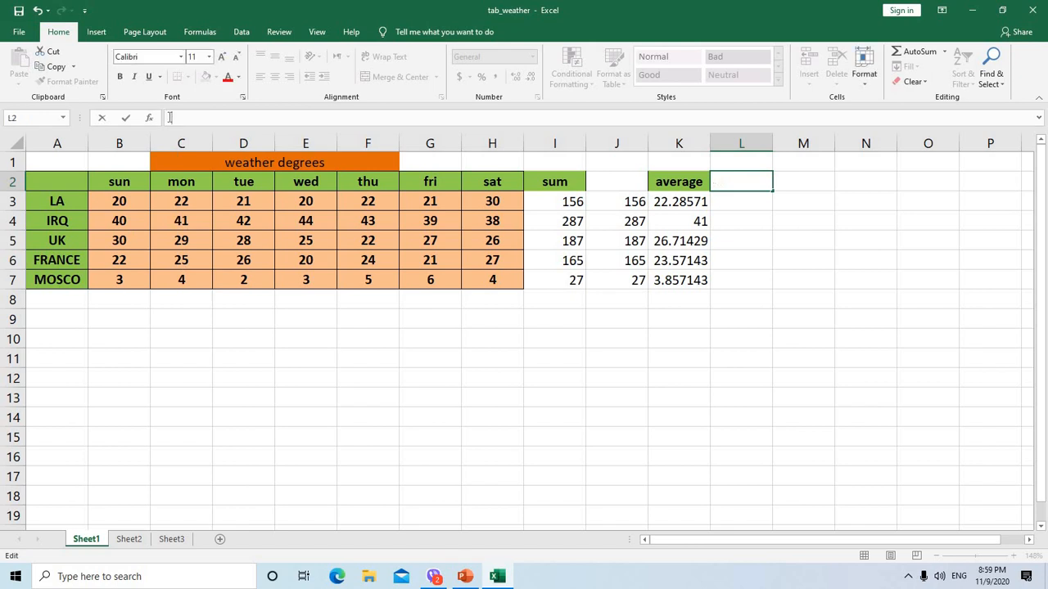
# Start a manual average formula for LA in cell L3 with =(B3+C3+D3
pyautogui.click(743, 200)
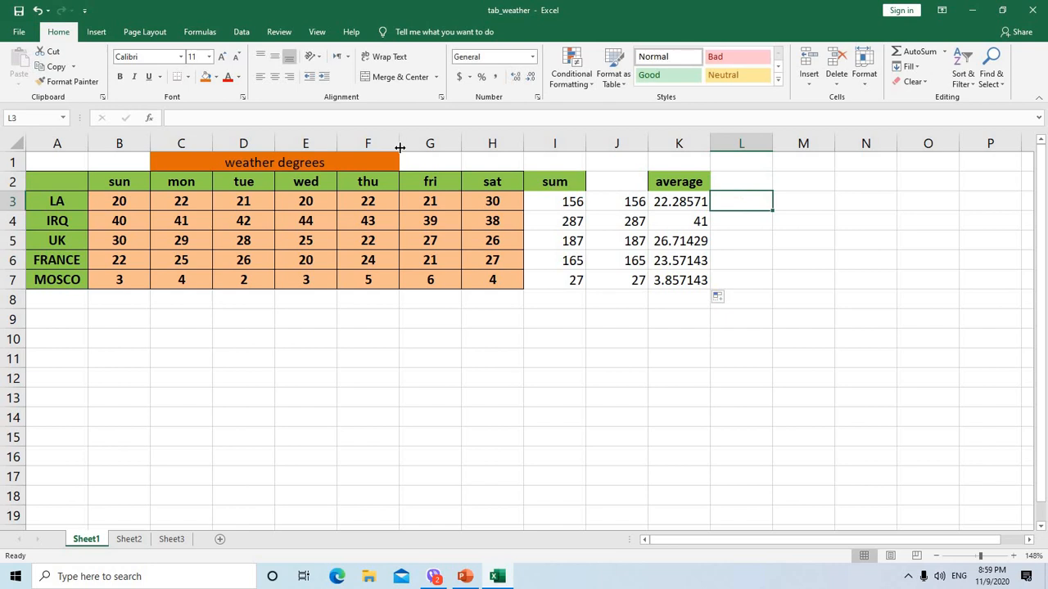
pyautogui.click(191, 115)
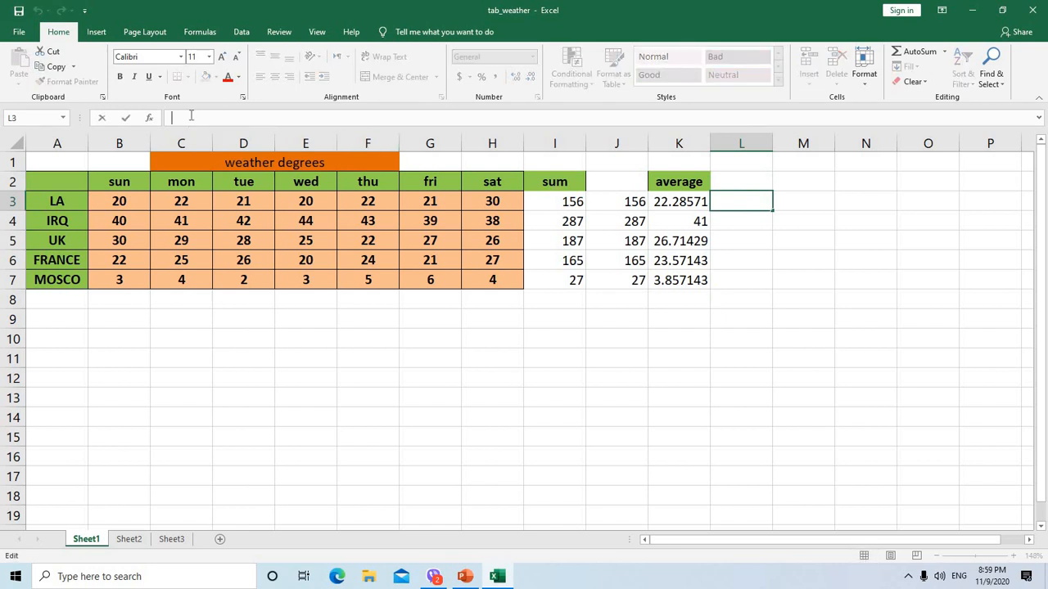
pyautogui.write('=')
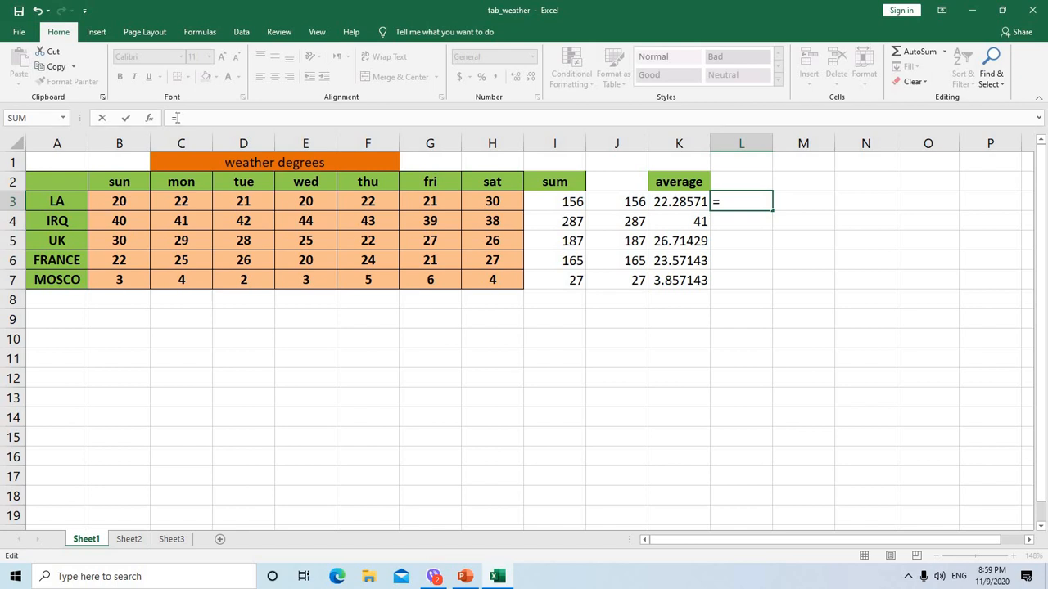
pyautogui.write('(')
pyautogui.click(141, 204)
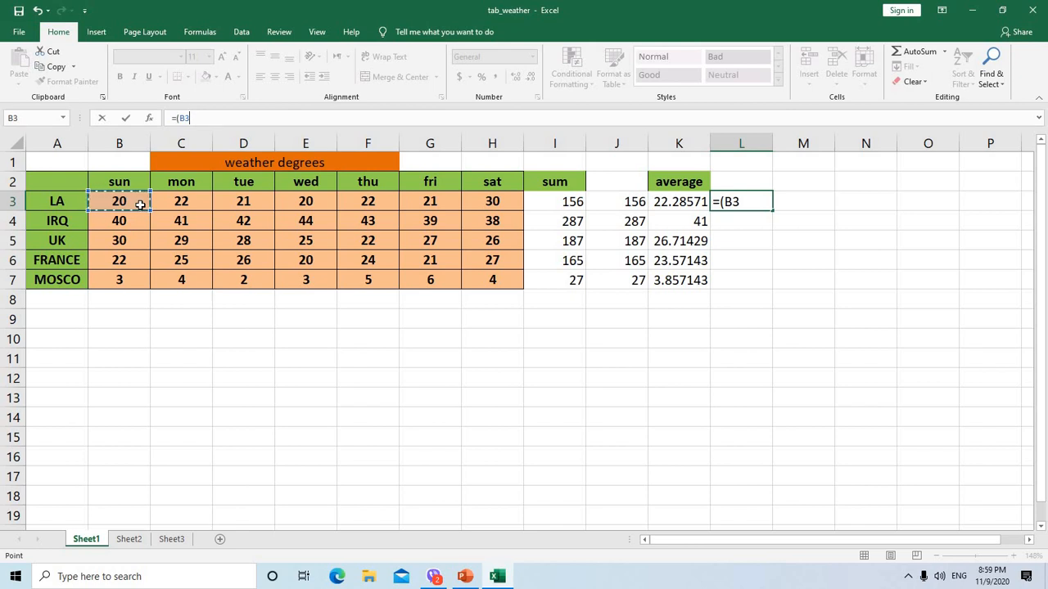
pyautogui.write('+')
pyautogui.click(187, 202)
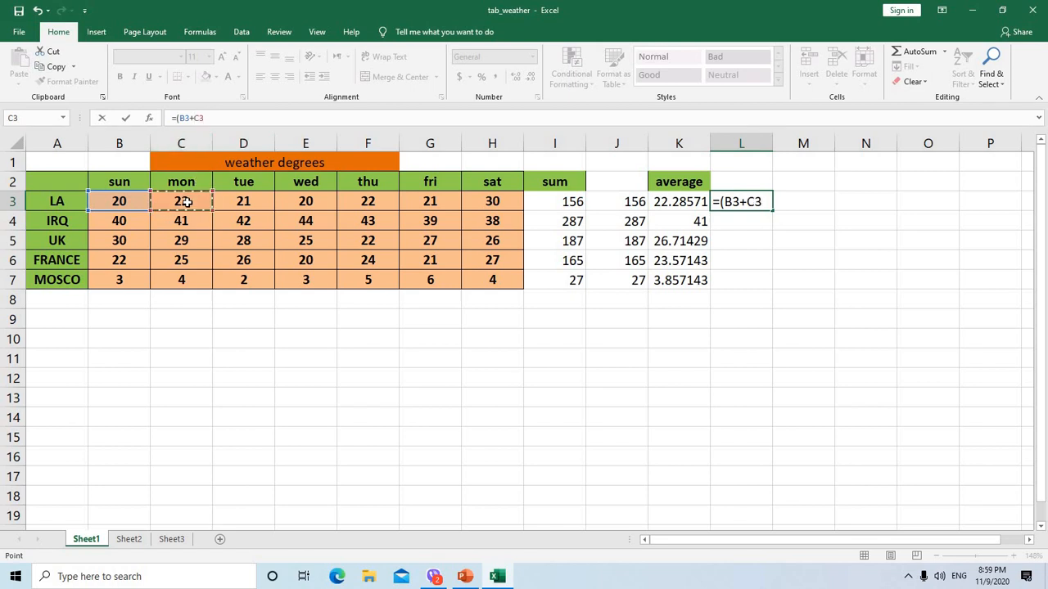
pyautogui.write('+')
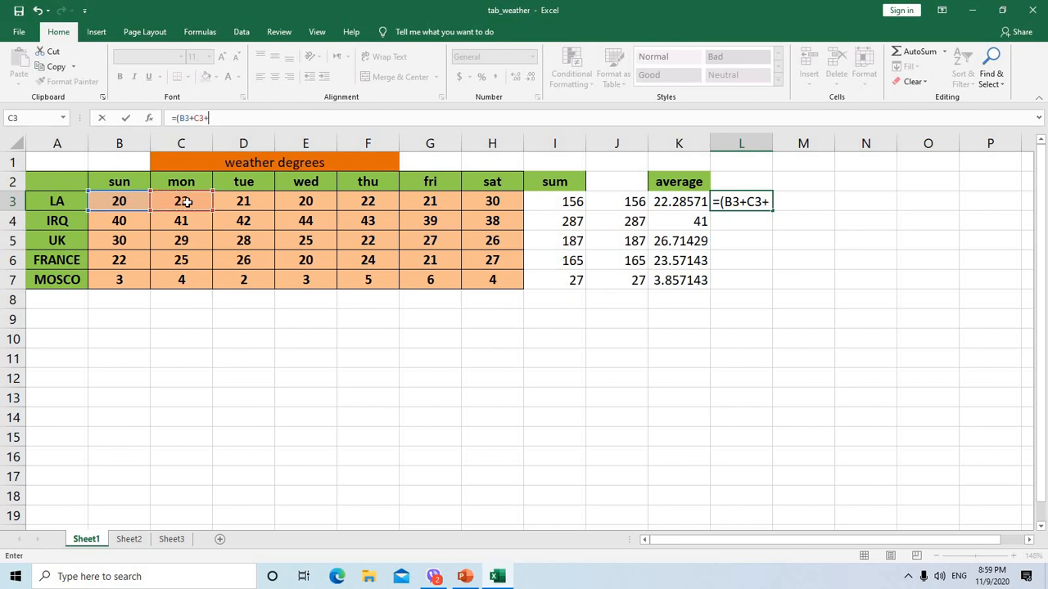
pyautogui.click(251, 202)
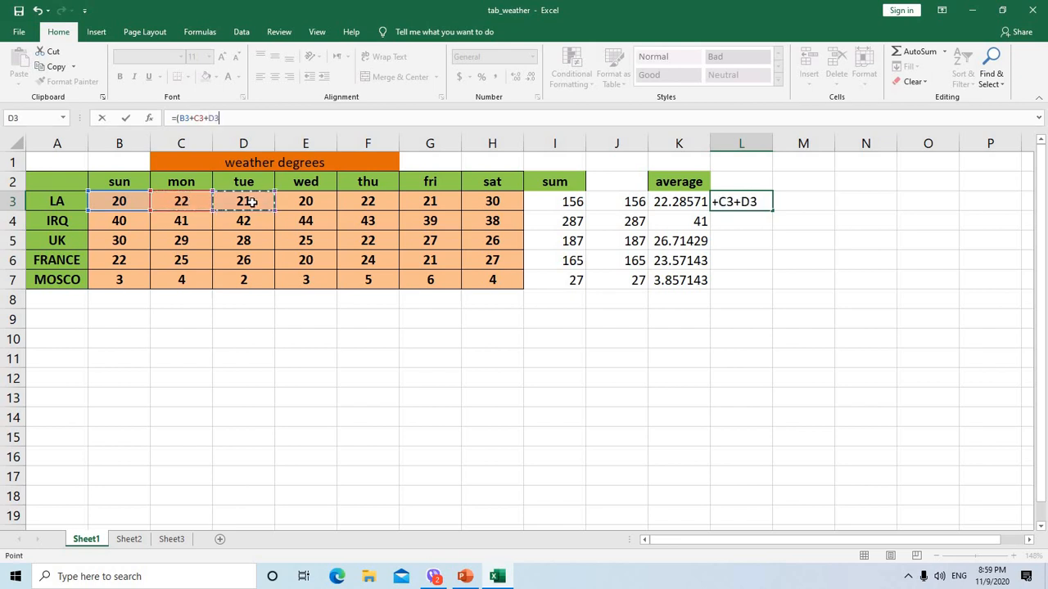
# Extend the L3 formula with F3, G3 and H3, then close the parenthesis and add the division sign
pyautogui.write('+')
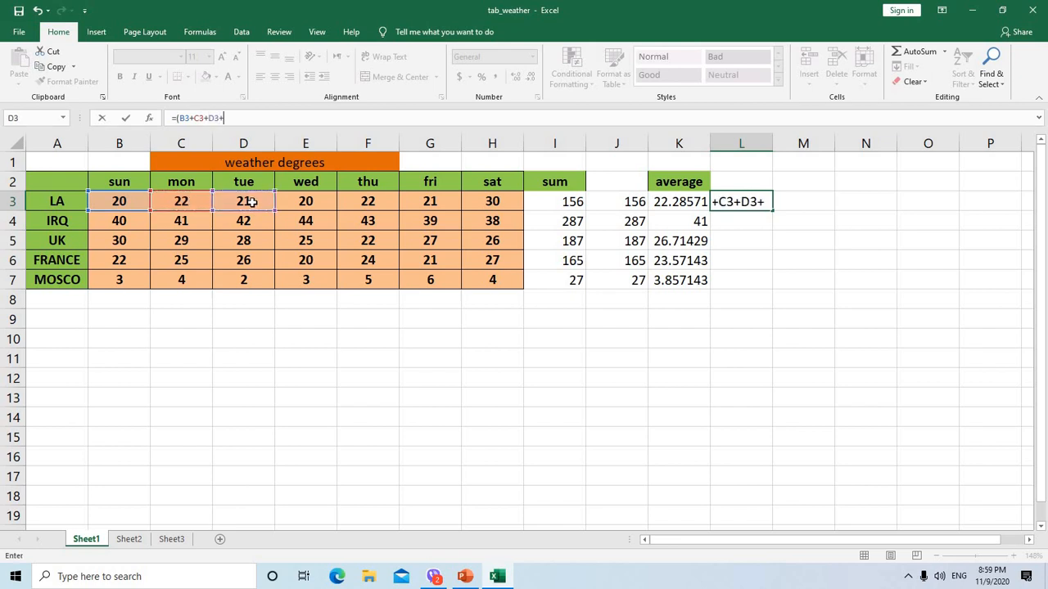
pyautogui.click(296, 203)
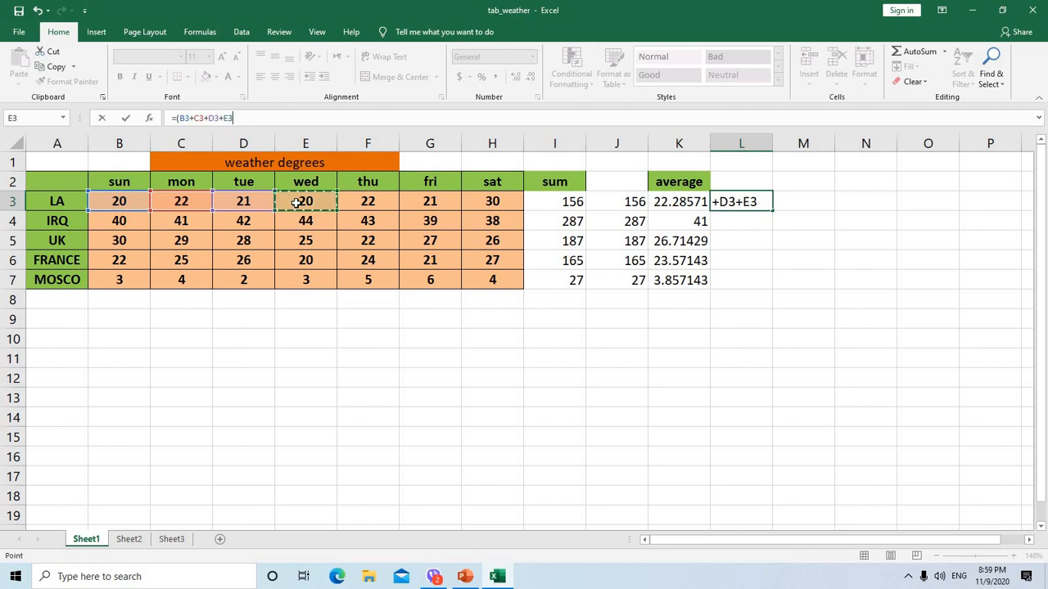
pyautogui.click(368, 203)
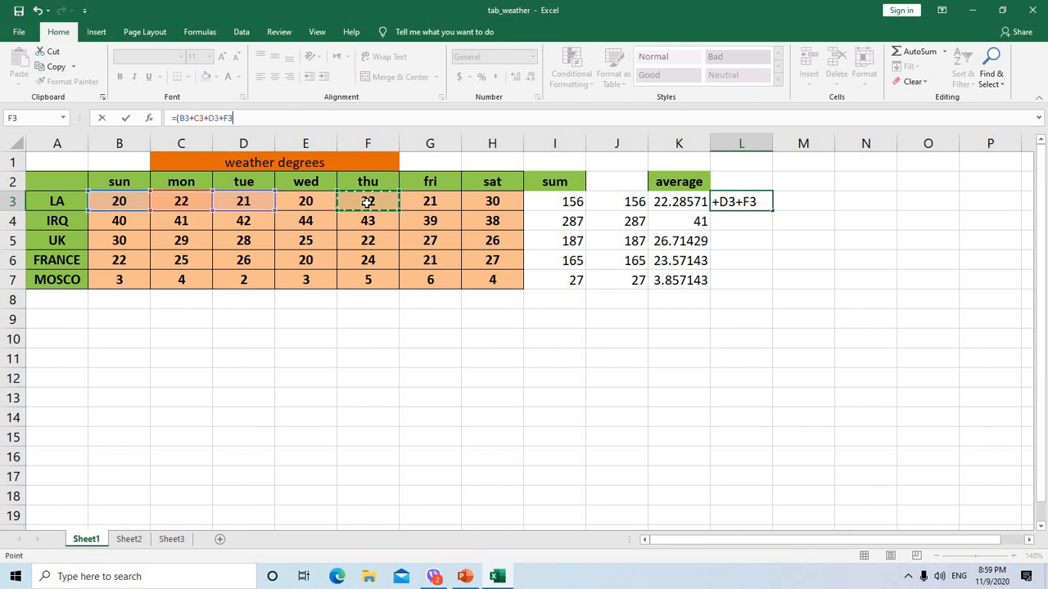
pyautogui.write('+')
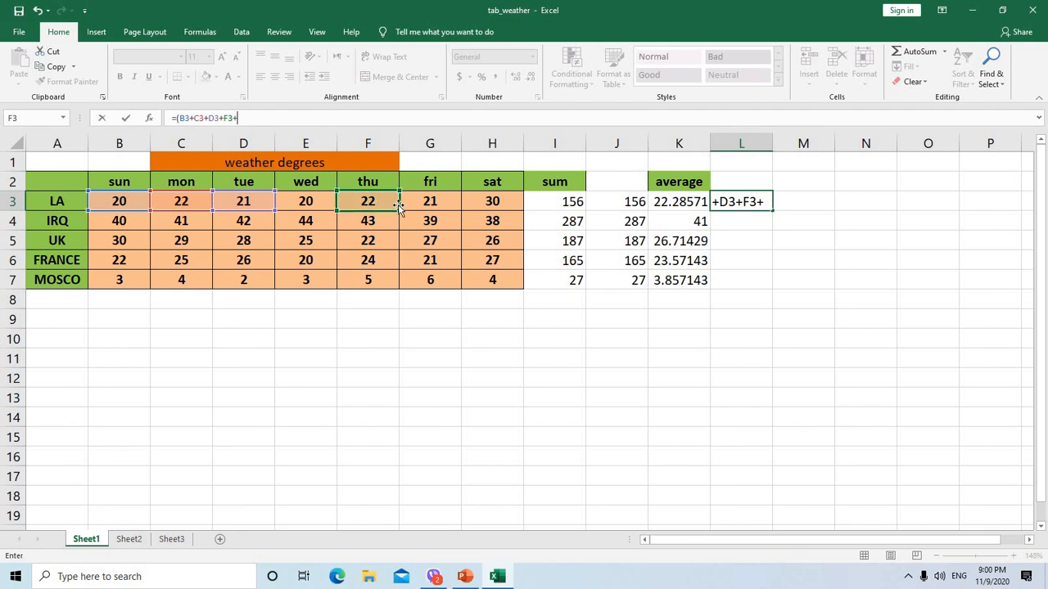
pyautogui.click(393, 203)
pyautogui.click(437, 211)
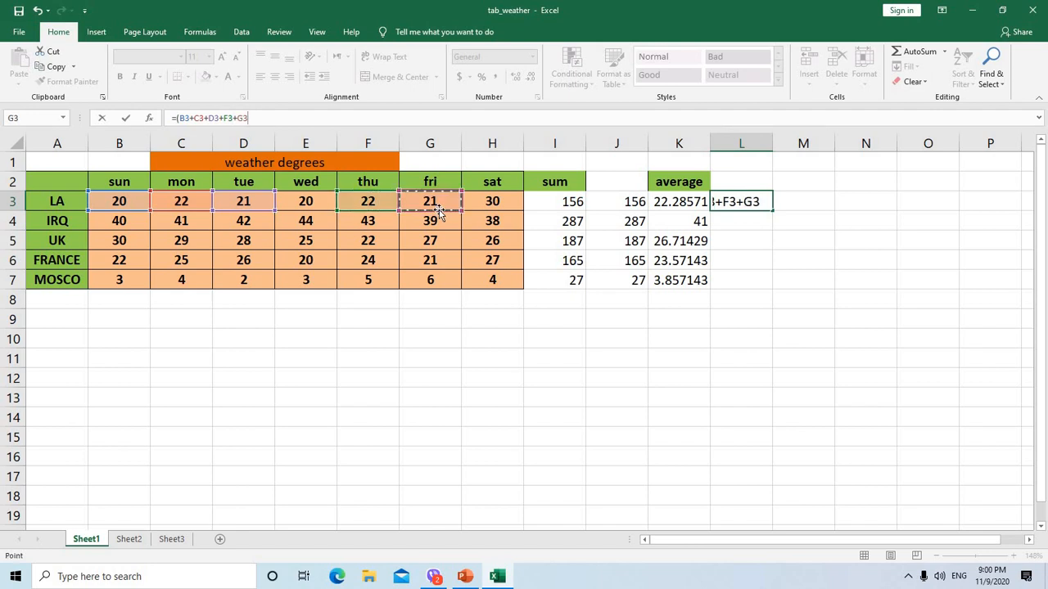
pyautogui.write('+')
pyautogui.click(447, 198)
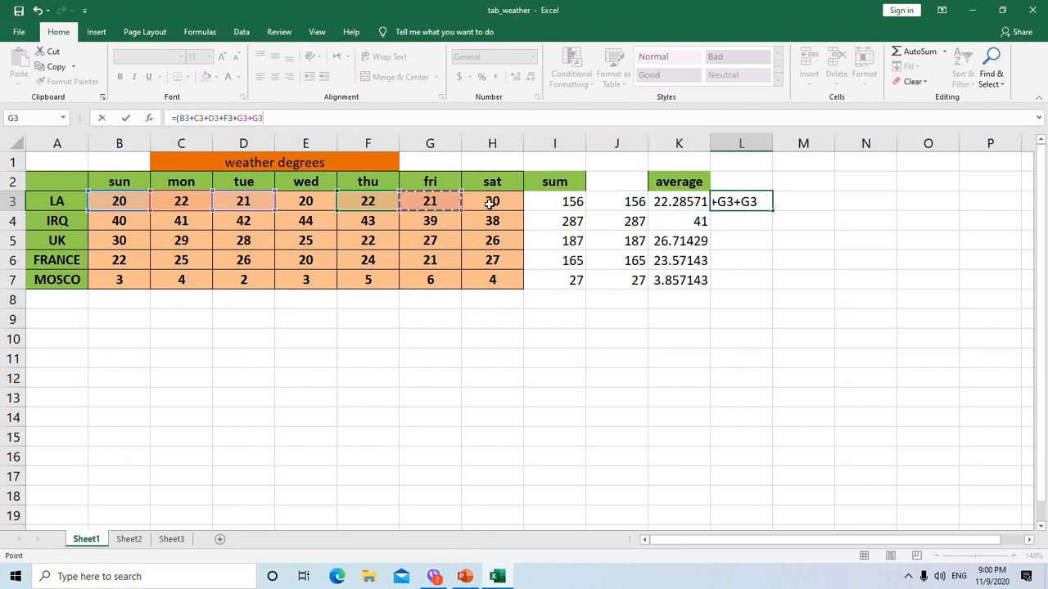
pyautogui.press('BackSpace')
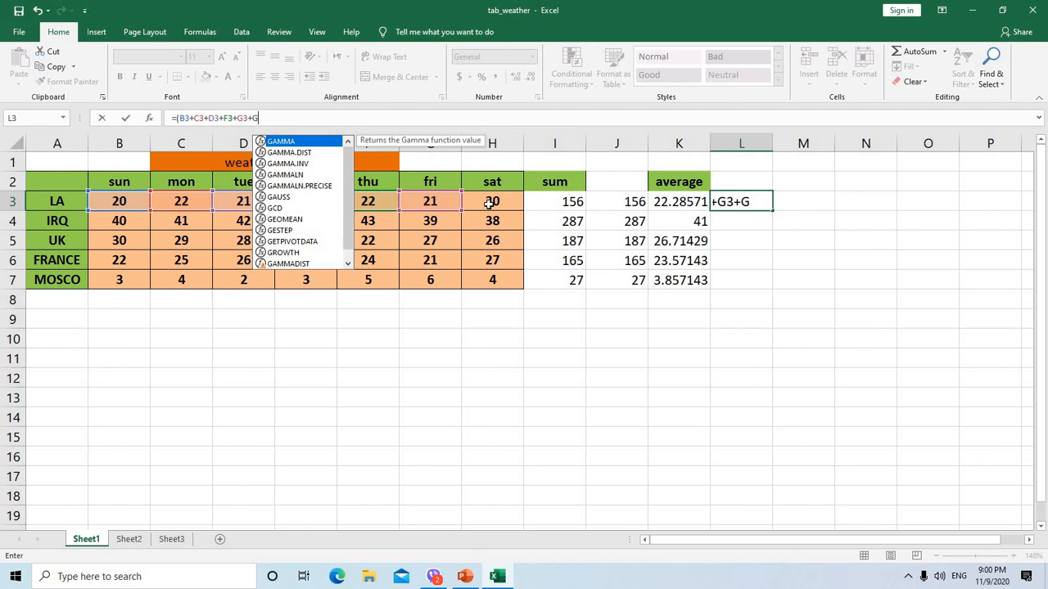
pyautogui.press('BackSpace')
pyautogui.click(511, 209)
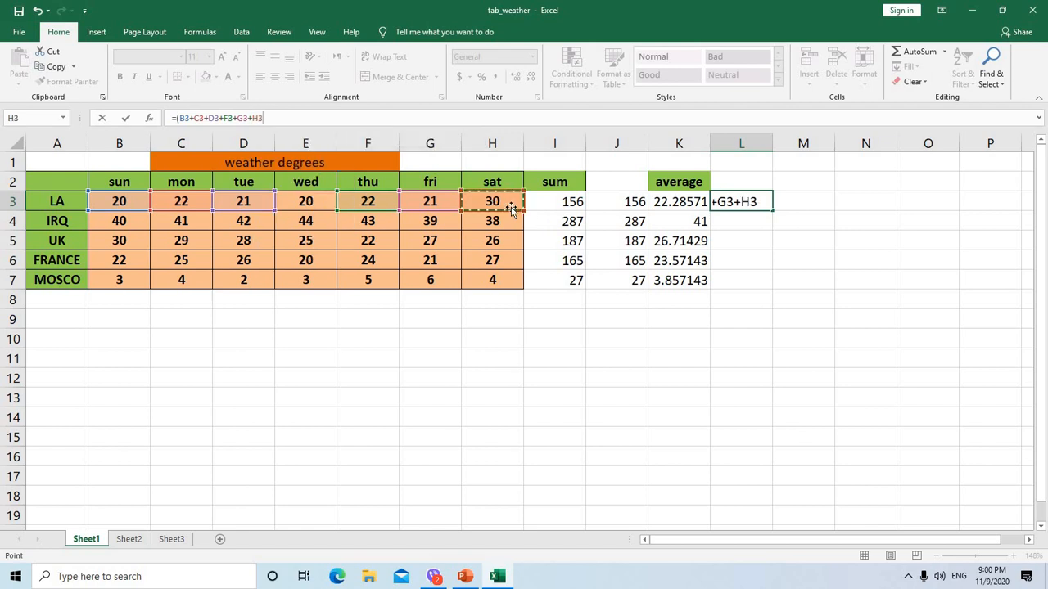
pyautogui.write('+')
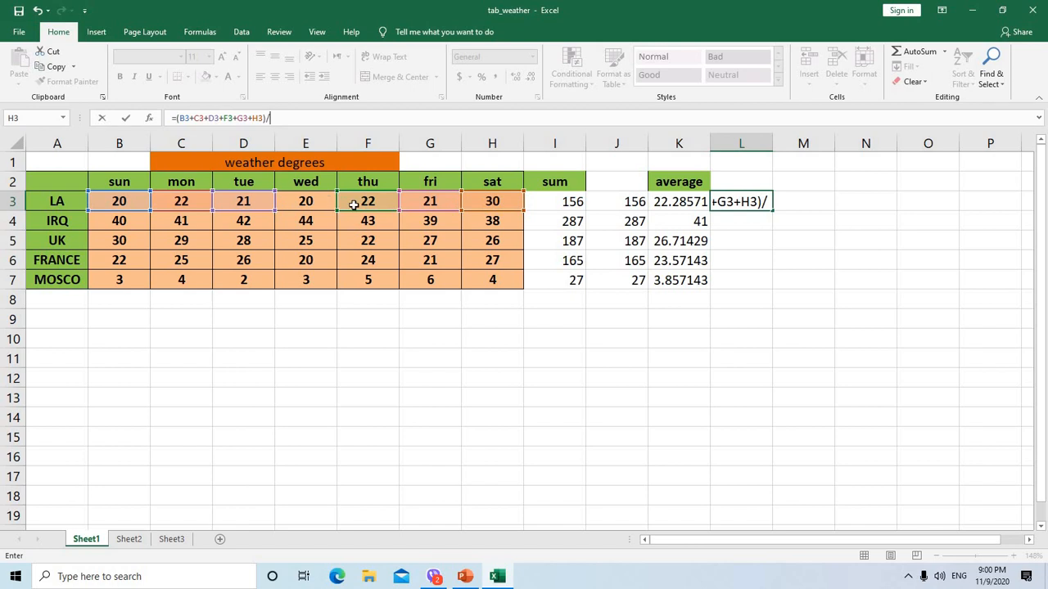
# Complete the L3 formula as =(B3+C3+D3+F3+G3+H3+E3)/7 and fill it down through L7
pyautogui.click(263, 117)
pyautogui.write('+')
pyautogui.click(319, 202)
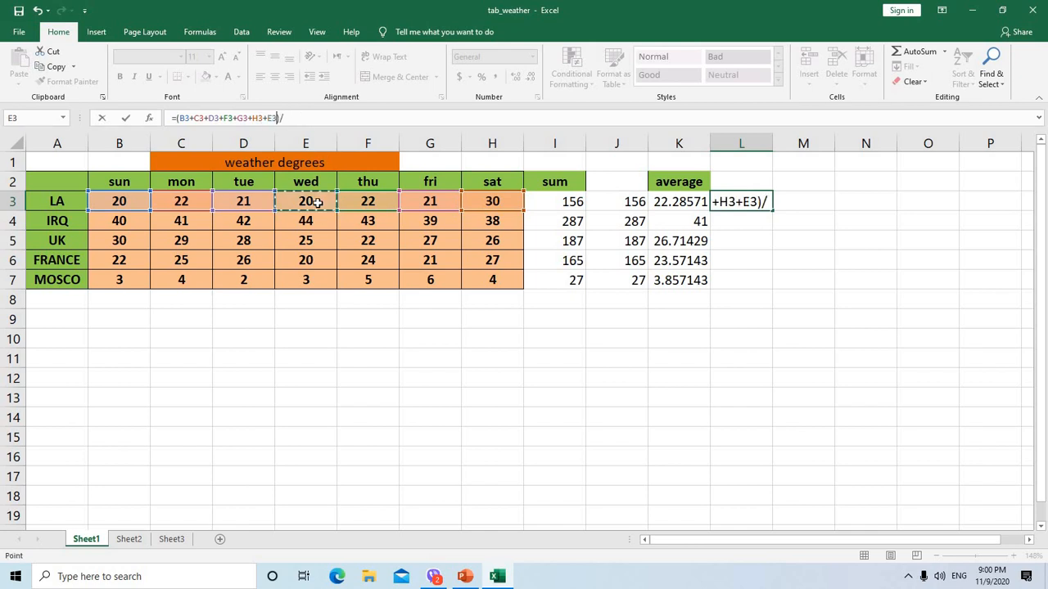
pyautogui.click(285, 118)
pyautogui.write('7')
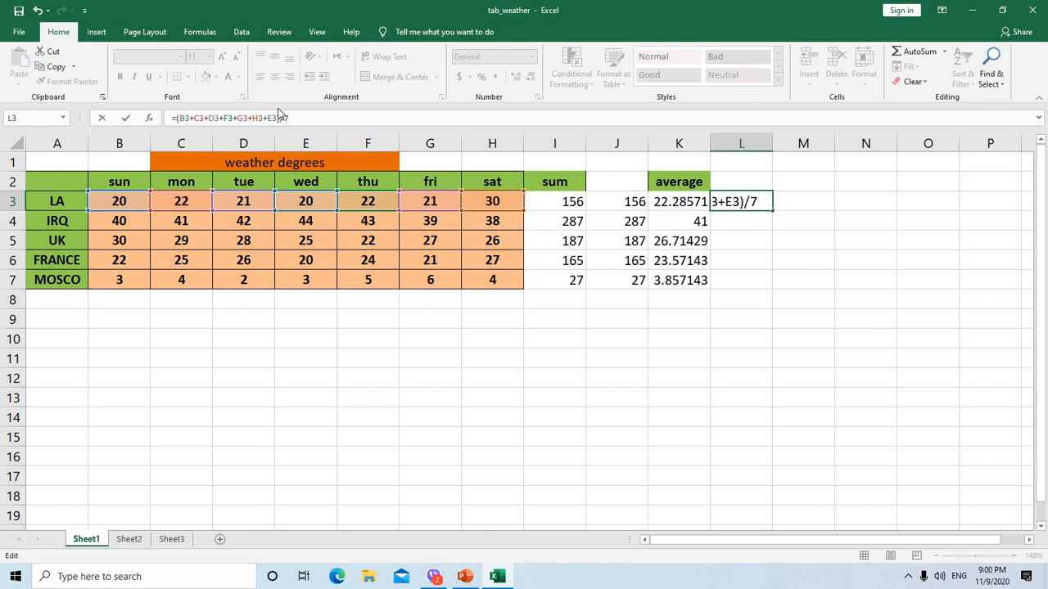
pyautogui.press('Return')
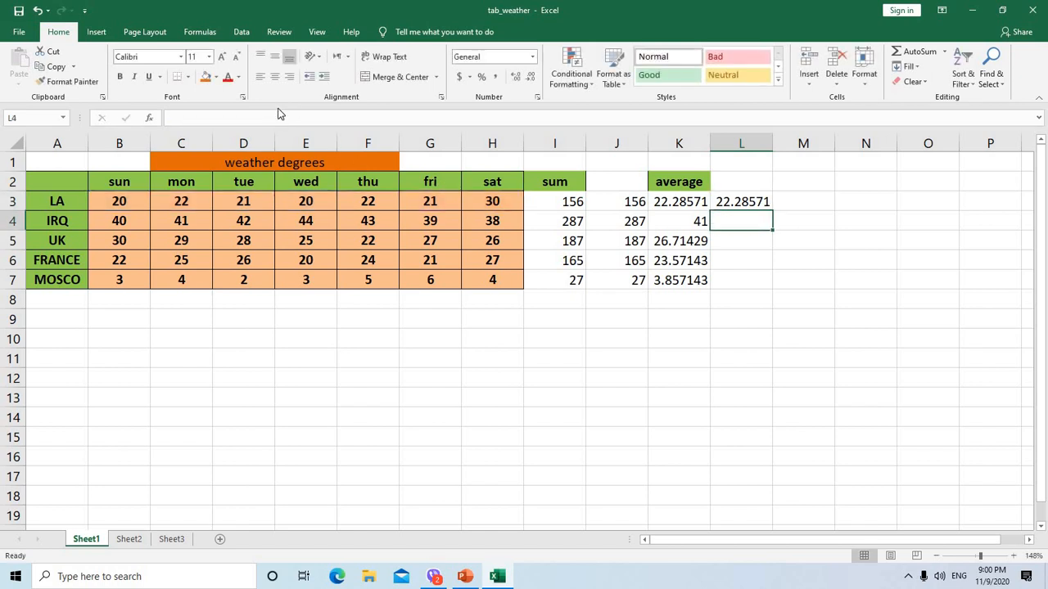
pyautogui.click(740, 205)
pyautogui.moveTo(771, 224); pyautogui.dragTo(770, 282)
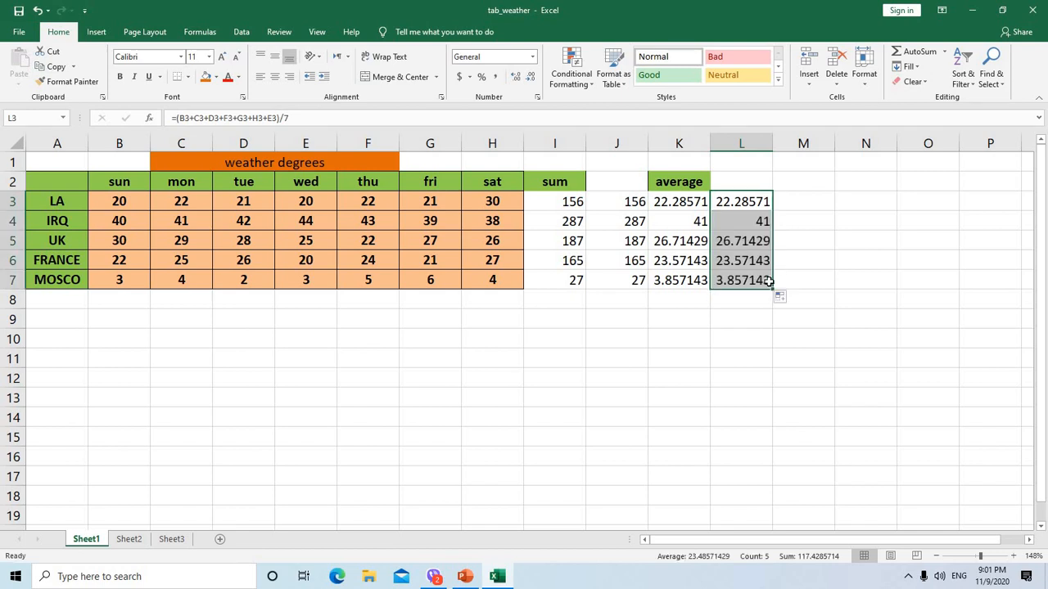
# Add the label "max=" in cell B10 below the weather table
pyautogui.click(816, 196)
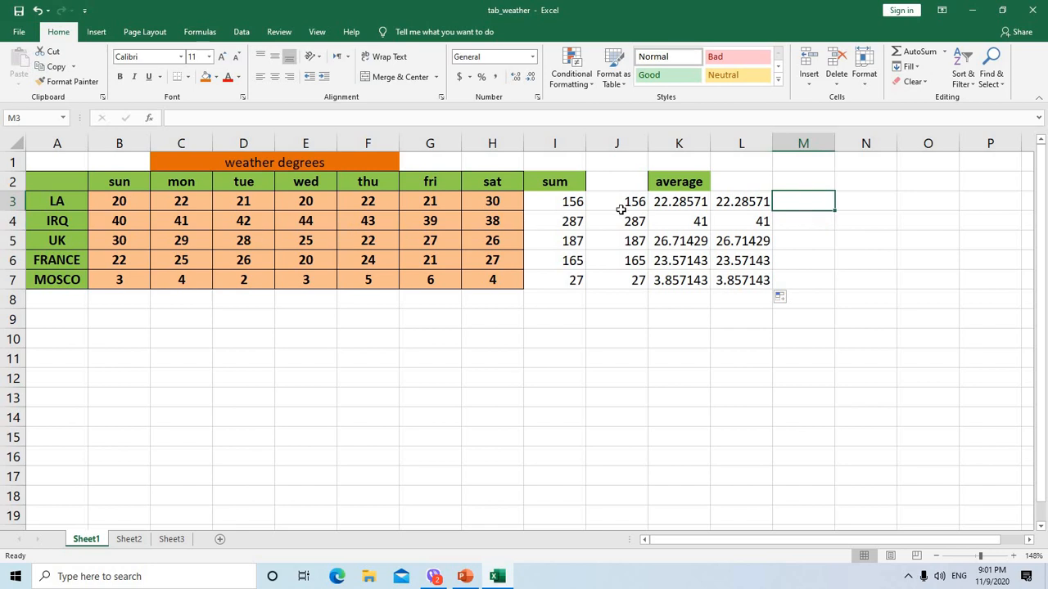
pyautogui.click(944, 54)
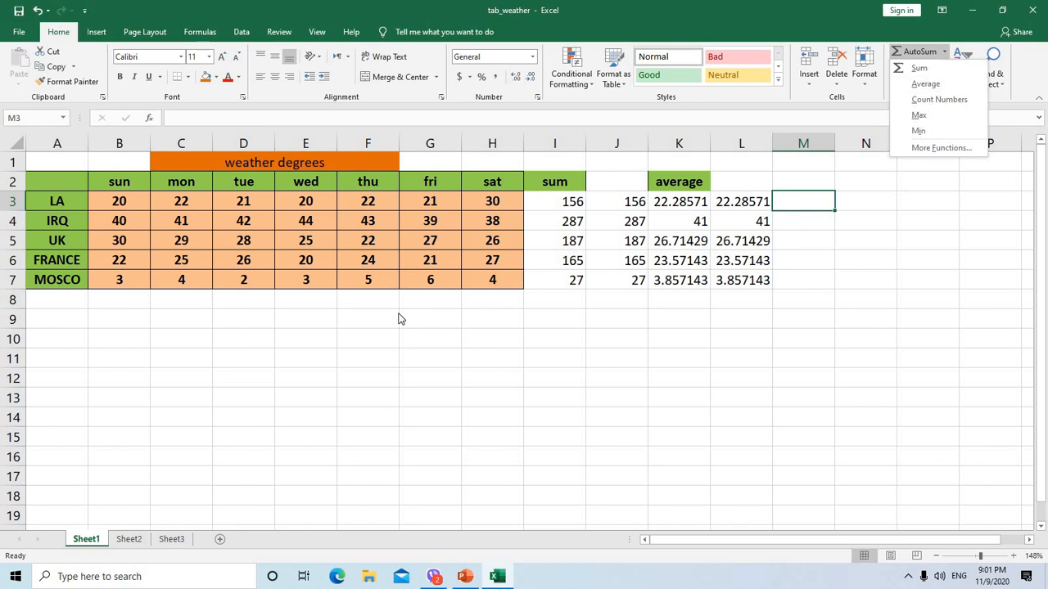
pyautogui.click(106, 338)
pyautogui.click(106, 337)
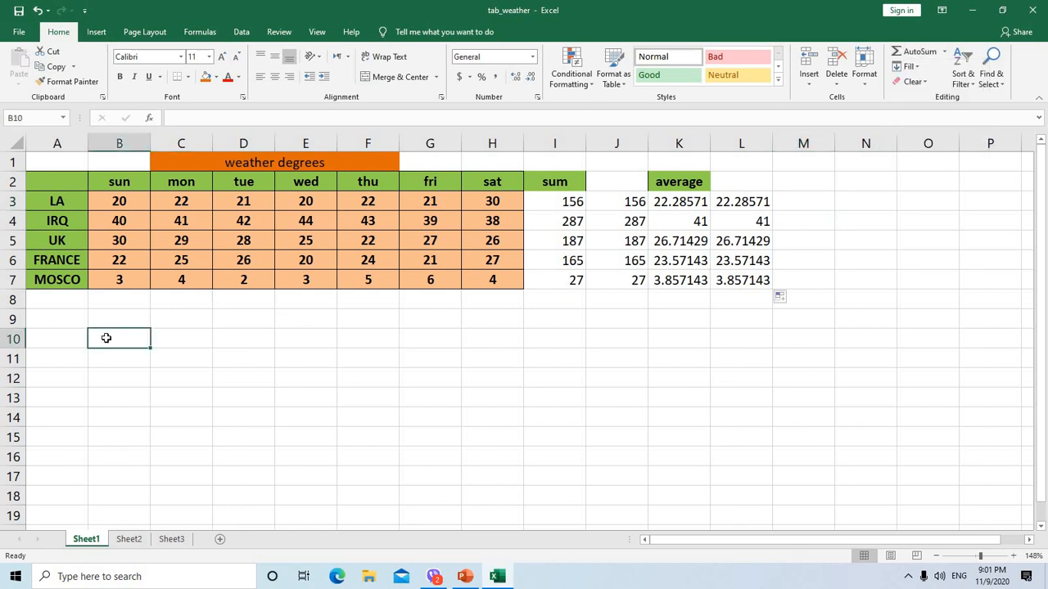
pyautogui.write('m')
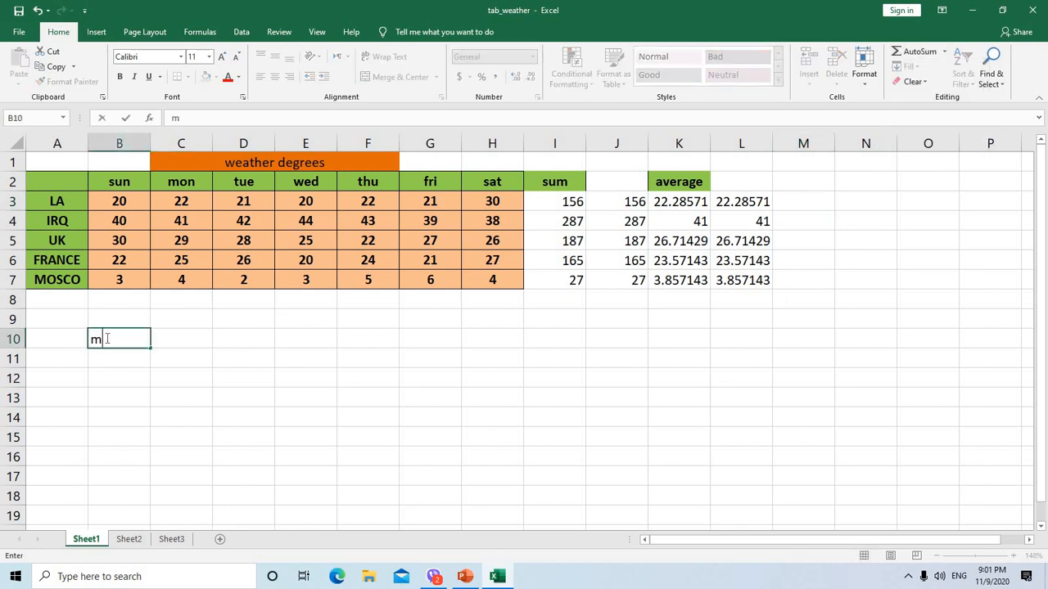
pyautogui.write('ax')
# Enter the formula =MAX(B3:H7) in cell C10 beside the "max=" label
pyautogui.click(169, 346)
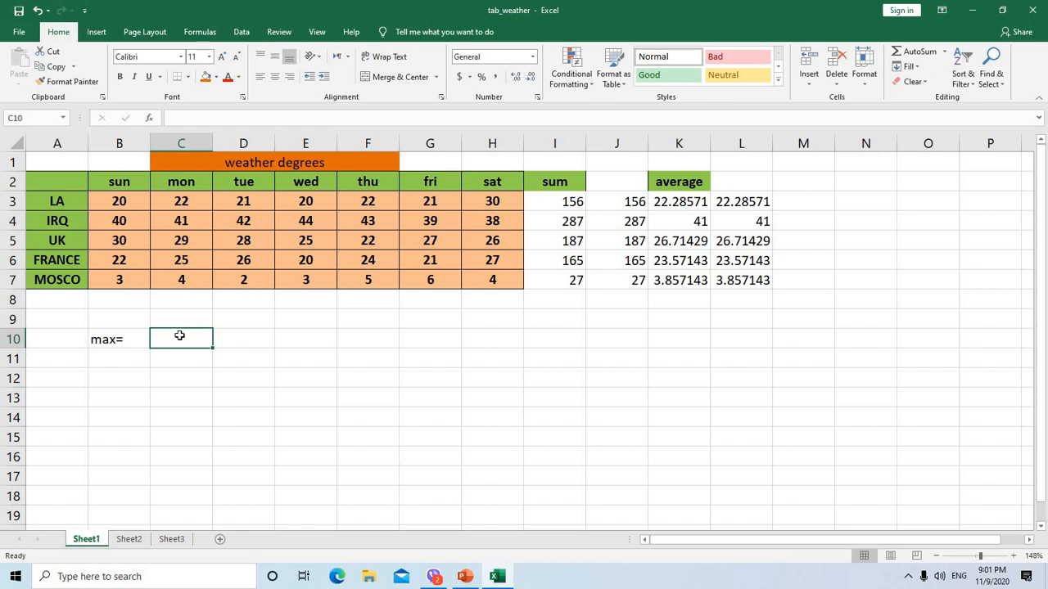
pyautogui.click(179, 114)
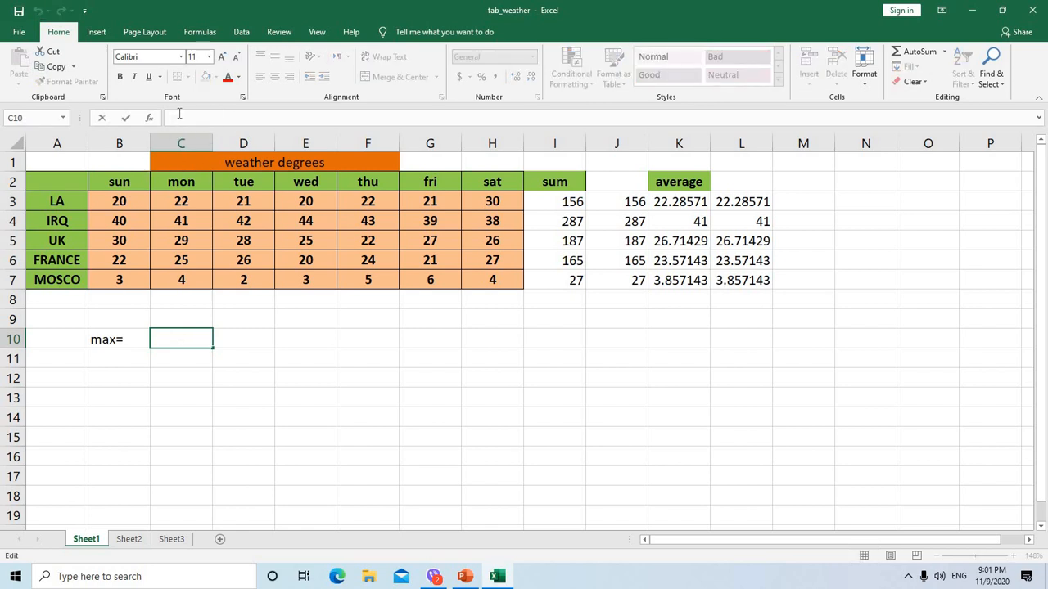
pyautogui.write('=max')
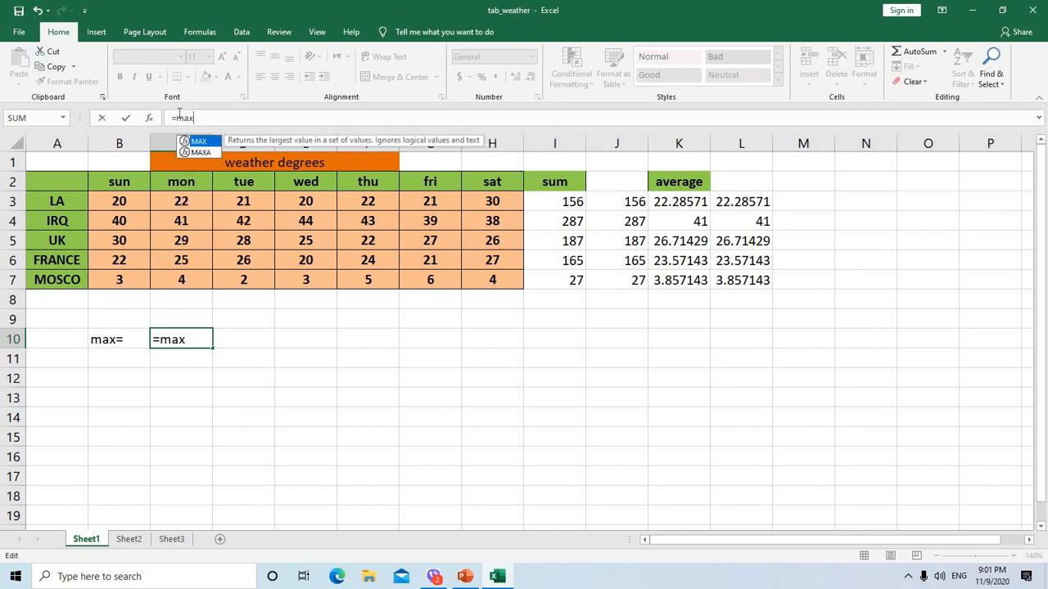
pyautogui.write('(')
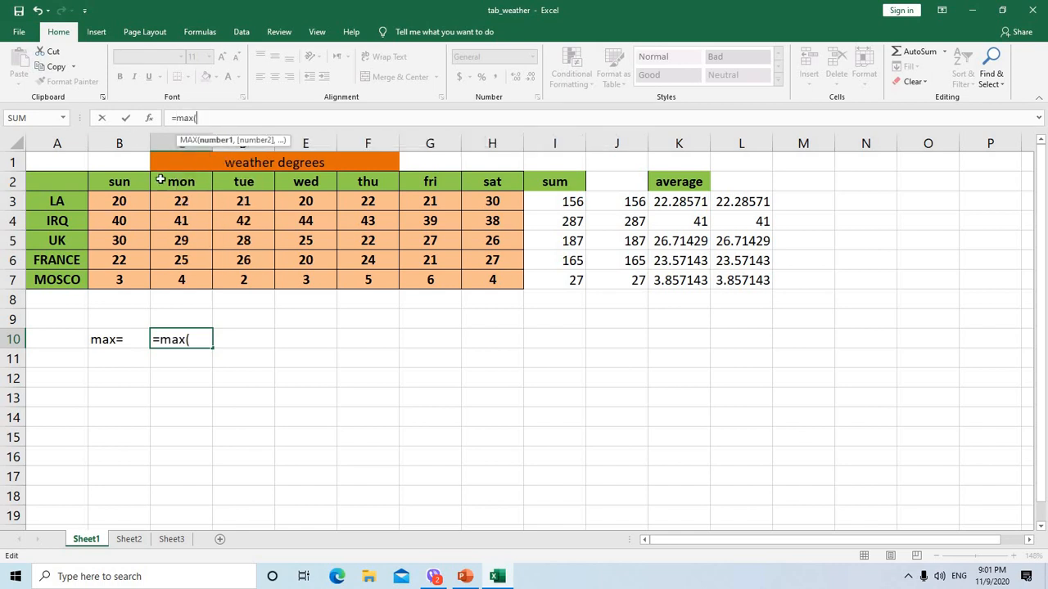
pyautogui.moveTo(134, 201); pyautogui.dragTo(462, 276)
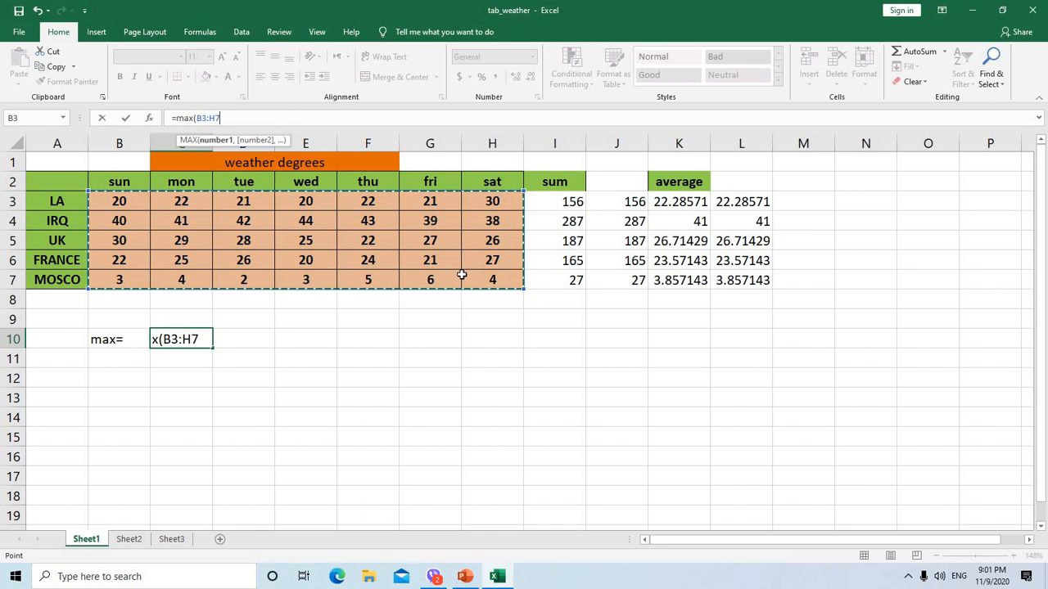
pyautogui.press('Return')
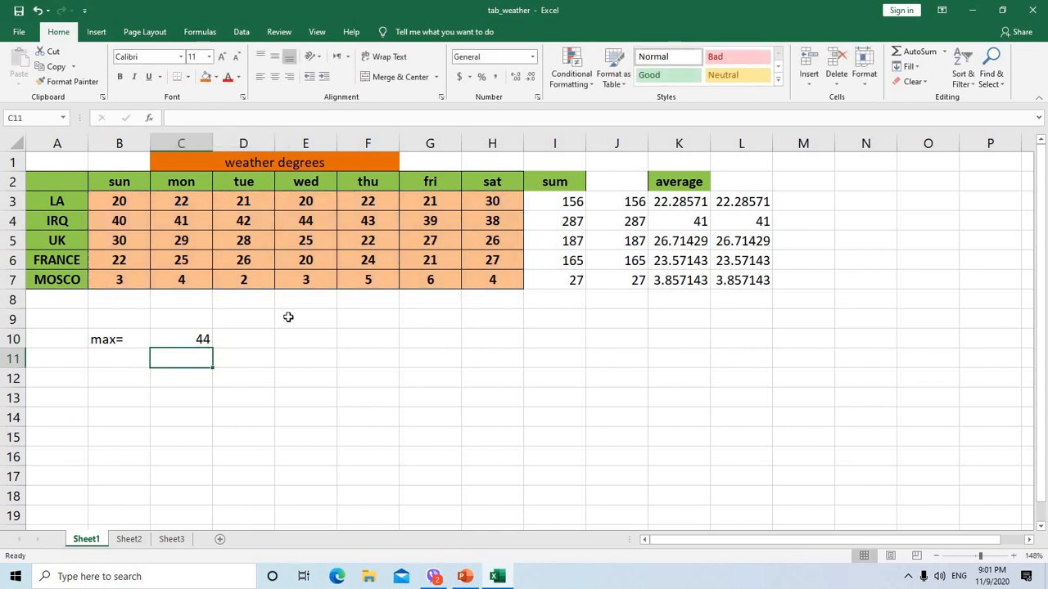
pyautogui.click(200, 337)
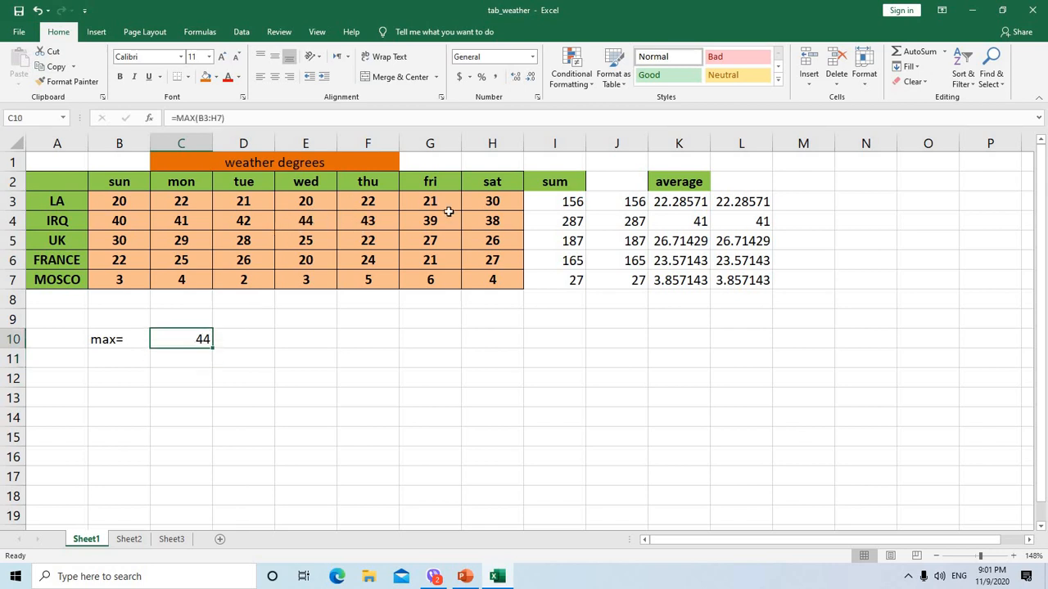
# Add the label "min=" in cell B11 below the maximum label
pyautogui.click(98, 360)
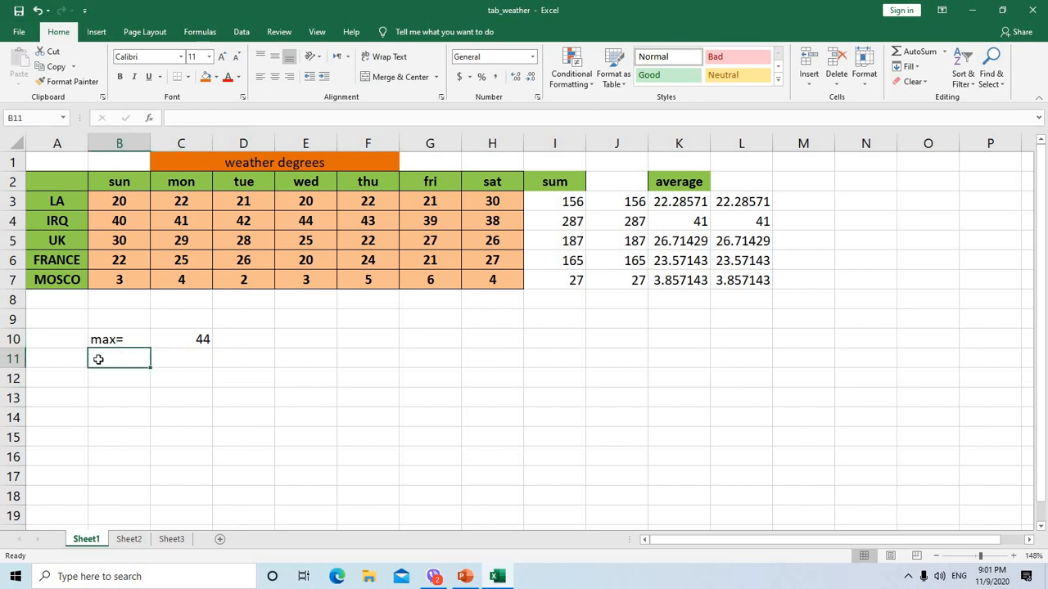
pyautogui.write('min')
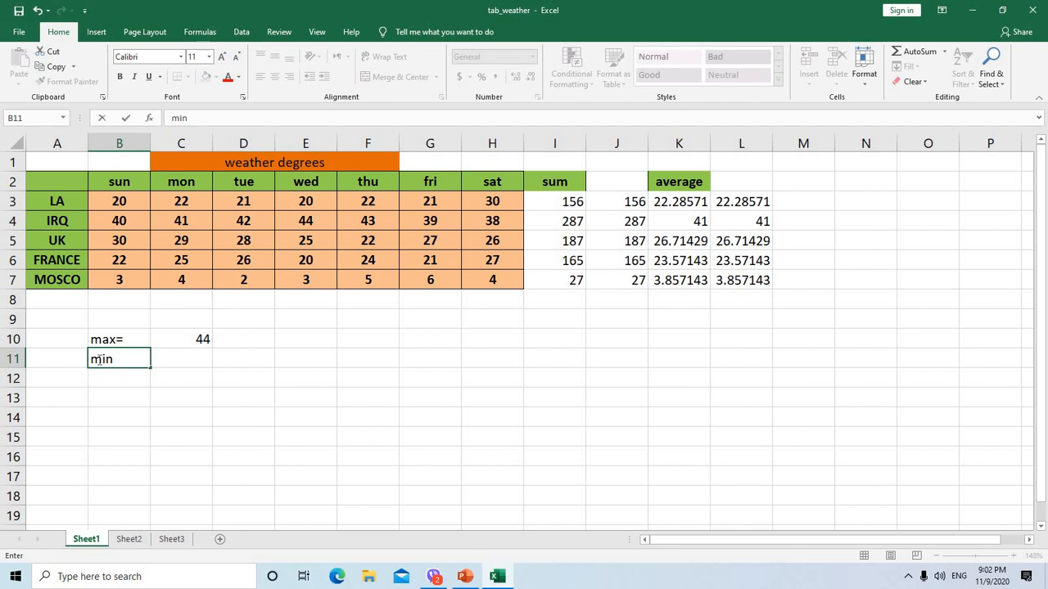
pyautogui.write('=')
# Insert the AutoSum Min function in cell C11 over the temperature range B3:H7
pyautogui.click(171, 360)
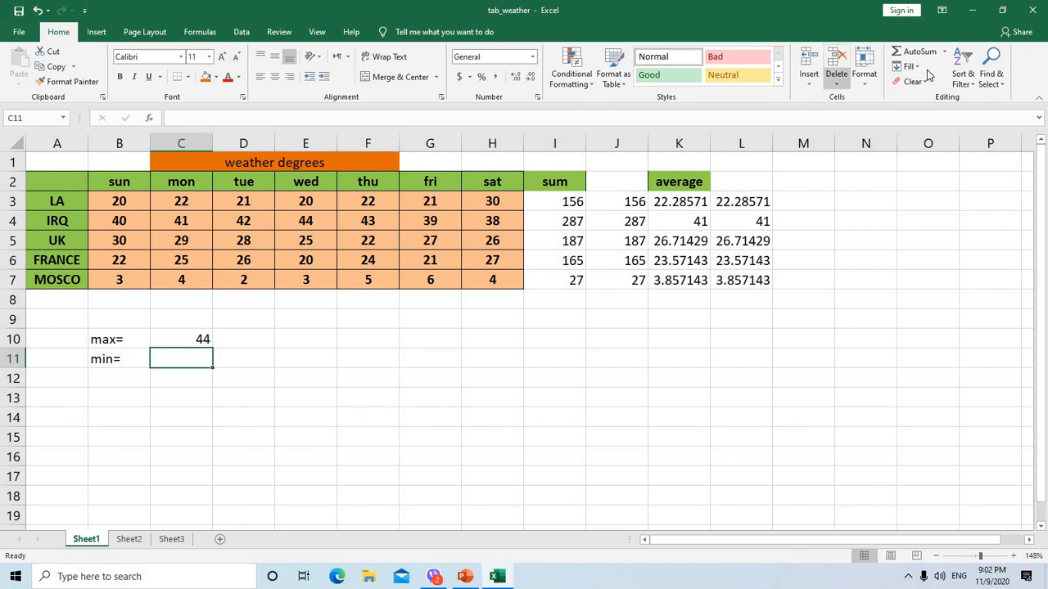
pyautogui.click(945, 52)
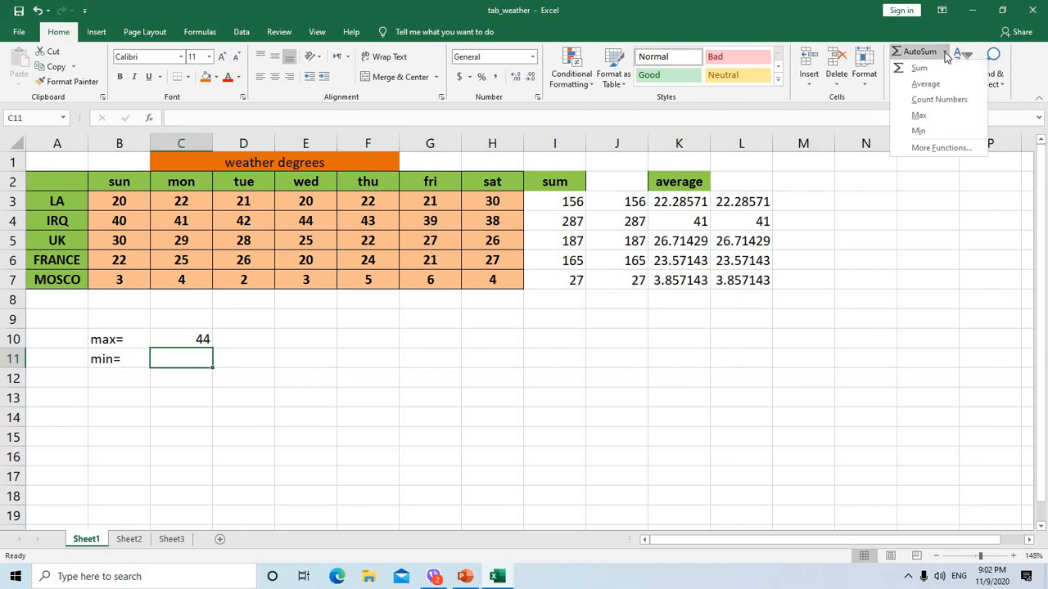
pyautogui.click(933, 133)
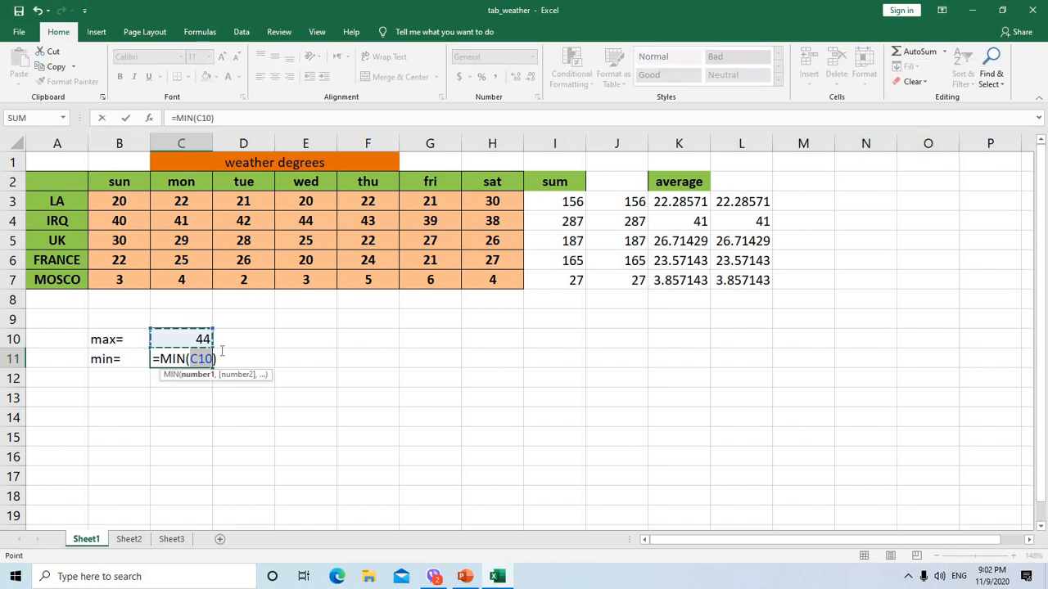
pyautogui.moveTo(122, 203); pyautogui.dragTo(483, 279)
pyautogui.press('Return')
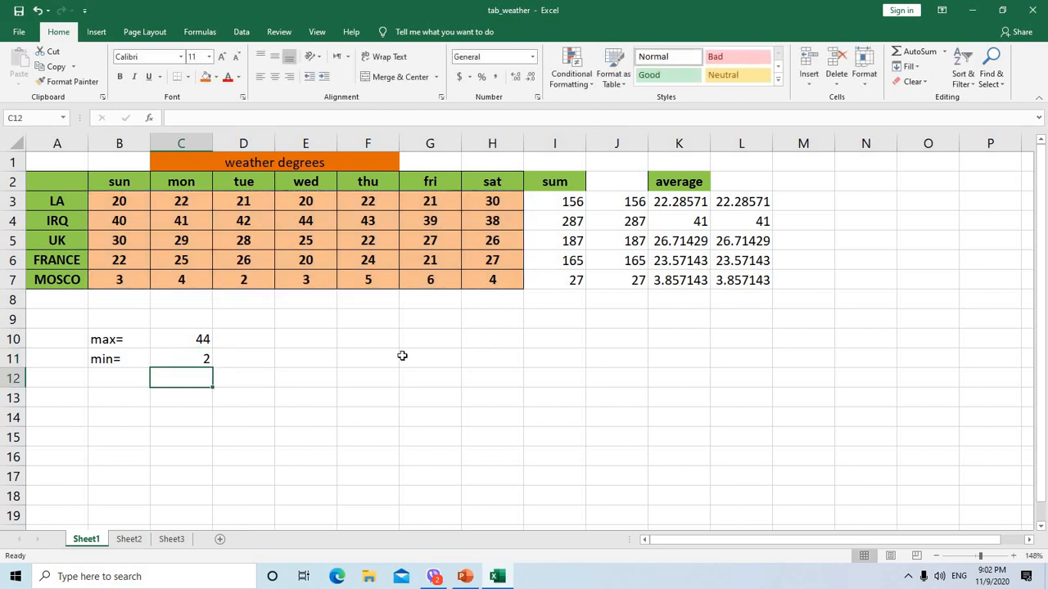
pyautogui.click(199, 358)
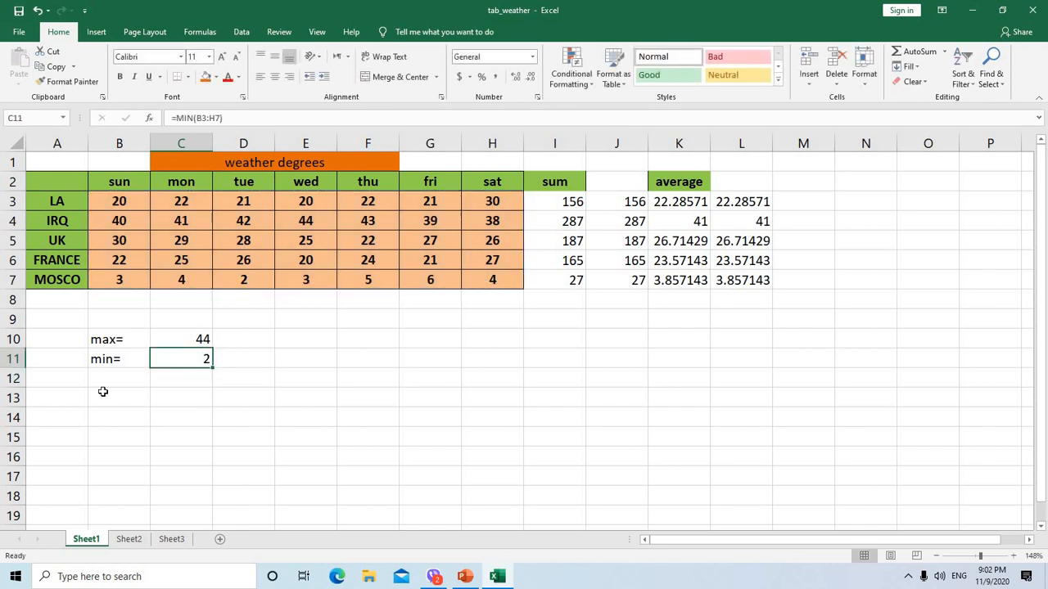
pyautogui.click(103, 380)
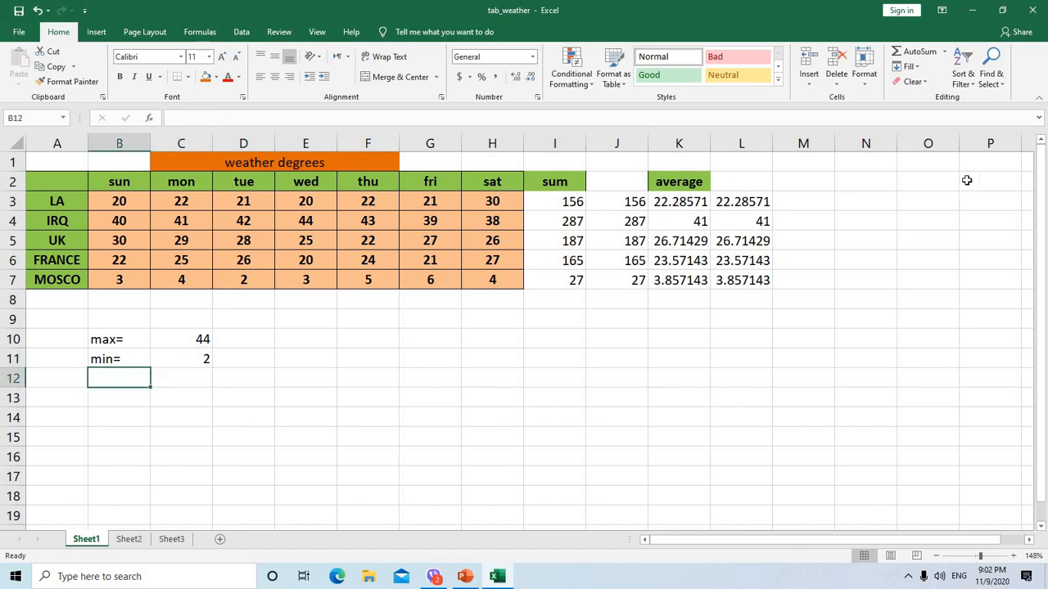
pyautogui.click(945, 52)
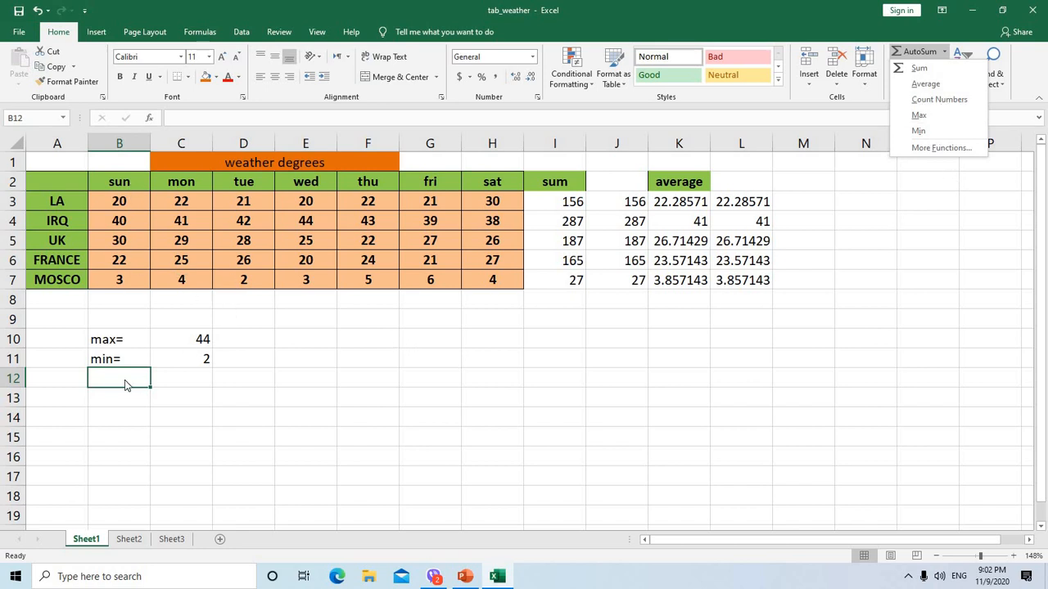
pyautogui.write('count')
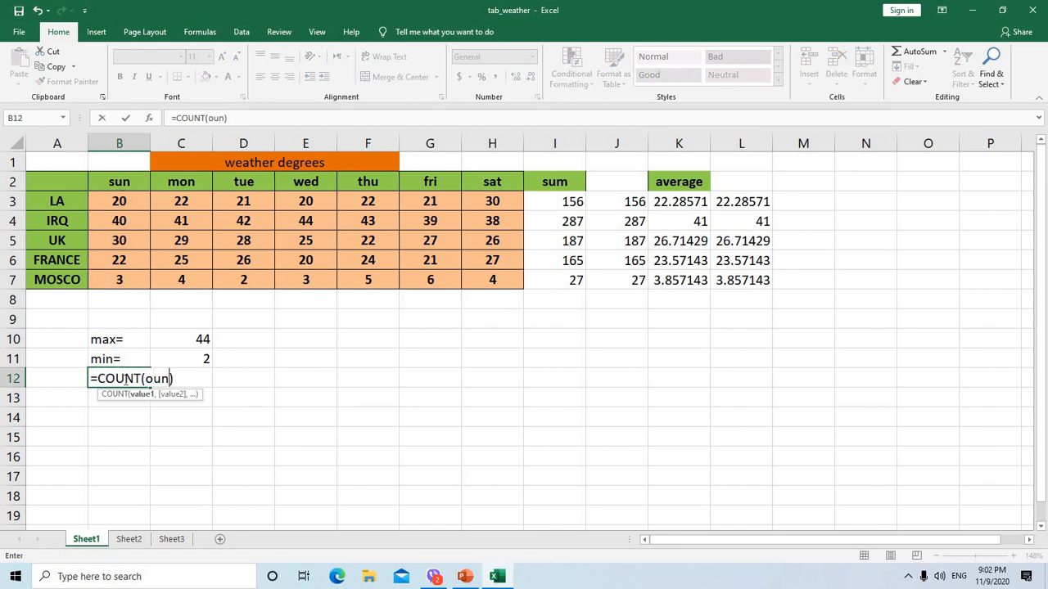
pyautogui.write('=')
pyautogui.press('BackSpace')
pyautogui.press('BackSpace')
pyautogui.press('BackSpace')
pyautogui.press('BackSpace')
pyautogui.press('BackSpace')
pyautogui.press('BackSpace')
pyautogui.press('BackSpace')
pyautogui.press('BackSpace')
pyautogui.press('BackSpace')
pyautogui.press('BackSpace')
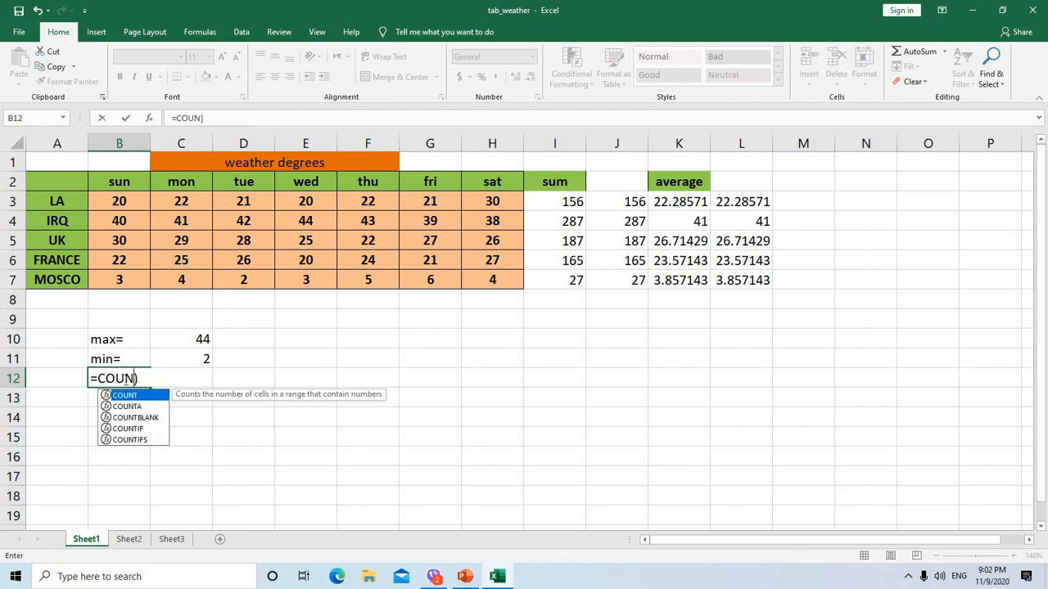
pyautogui.press('BackSpace')
pyautogui.press('BackSpace')
pyautogui.press('Delete')
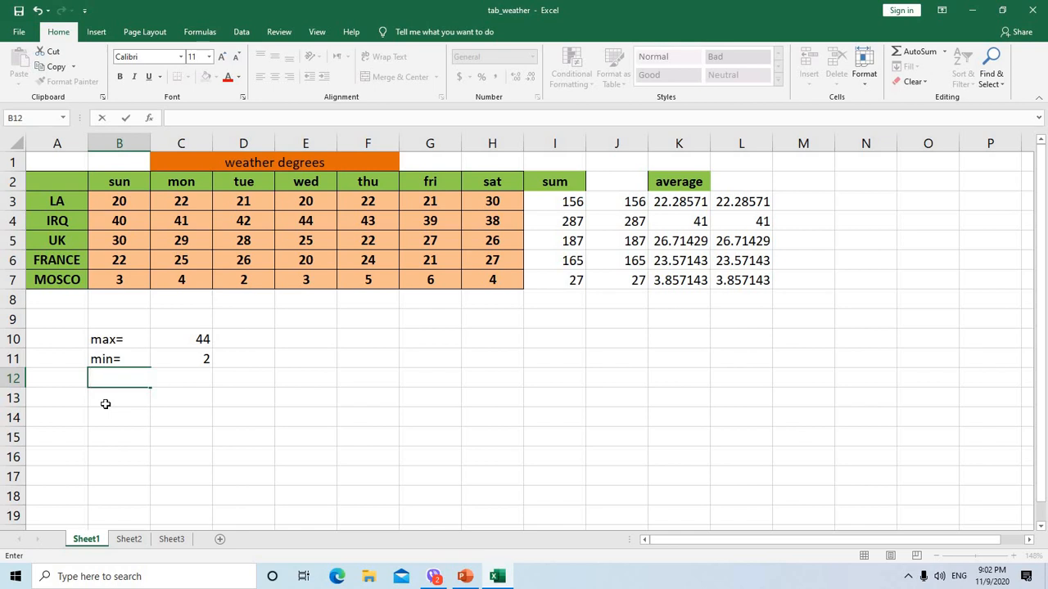
pyautogui.click(104, 401)
# Add the label "count=" in cell B12 below the minimum label
pyautogui.click(107, 378)
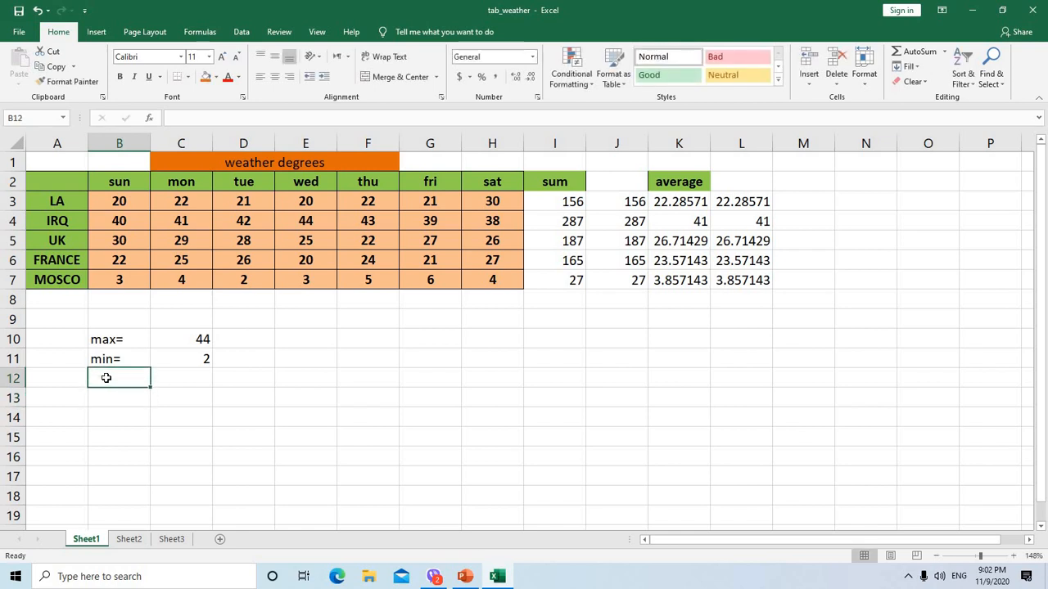
pyautogui.write('c')
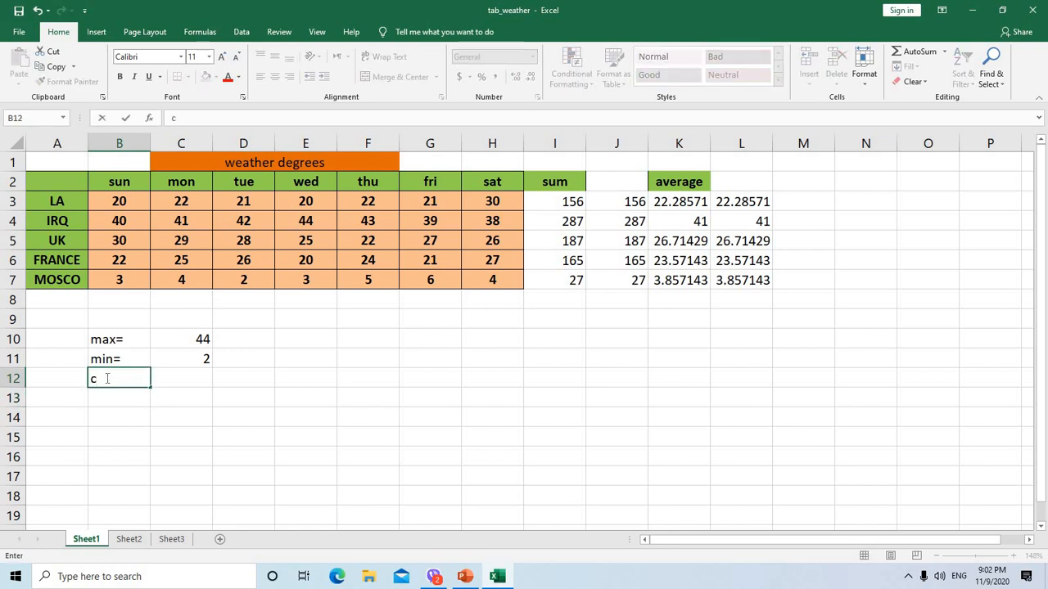
pyautogui.write('ount=')
# Insert the AutoSum Count Numbers function in cell C12 over the temperature range B3:H7
pyautogui.click(164, 382)
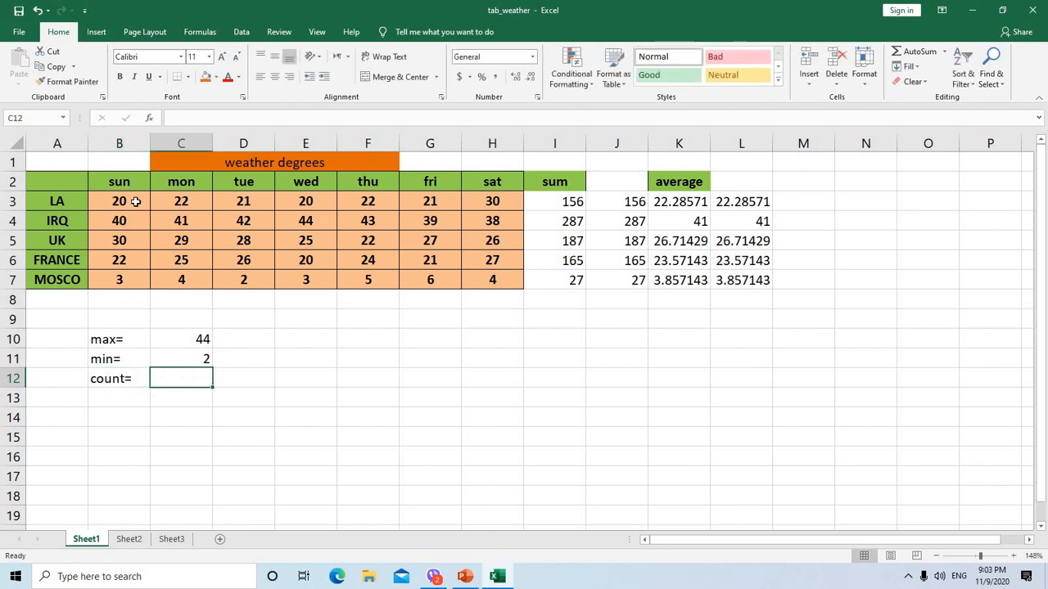
pyautogui.click(945, 52)
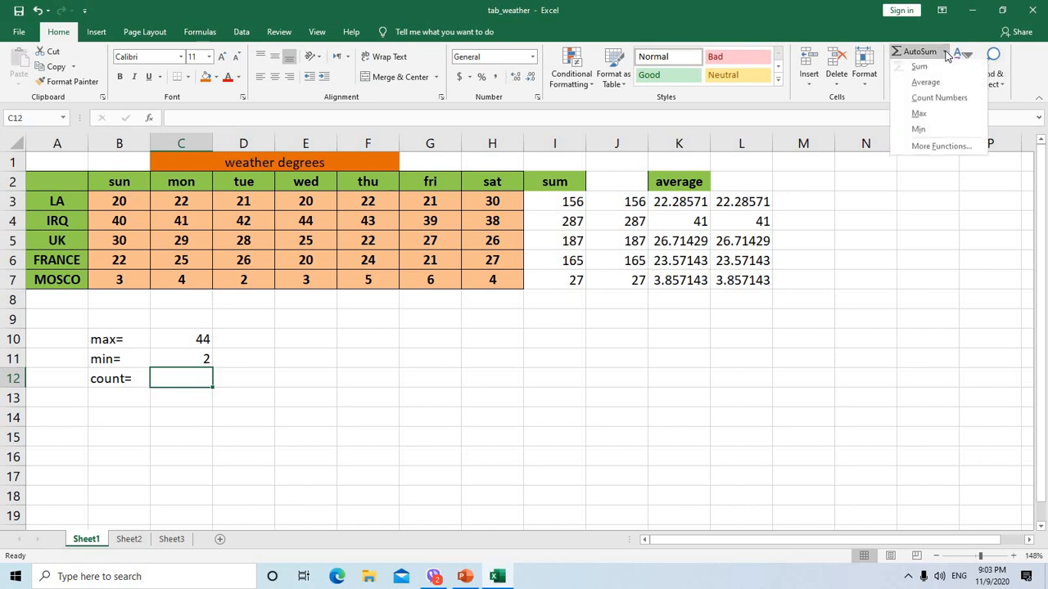
pyautogui.click(940, 99)
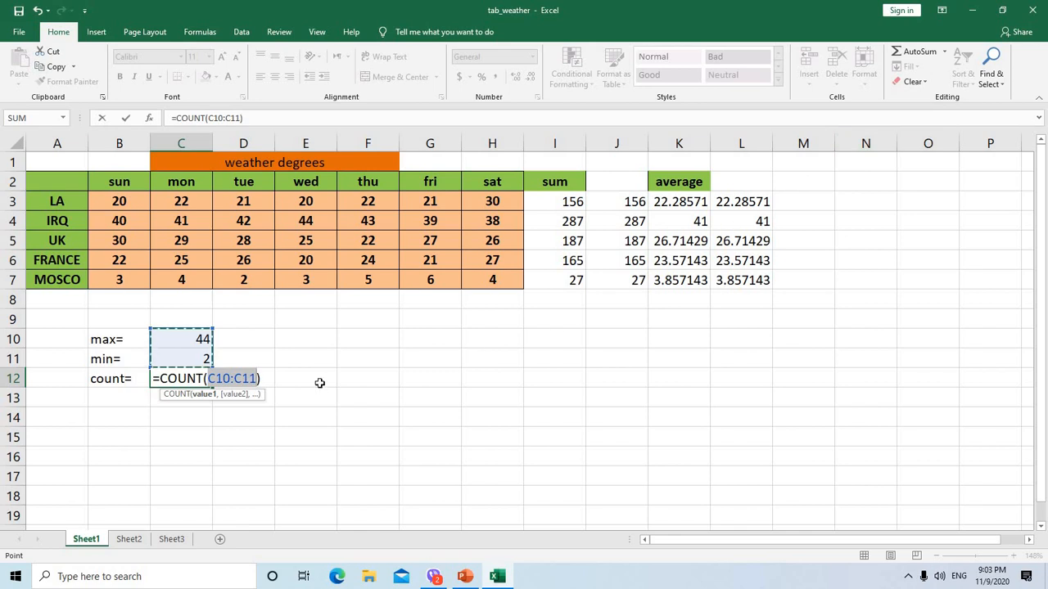
pyautogui.moveTo(122, 204); pyautogui.dragTo(486, 280)
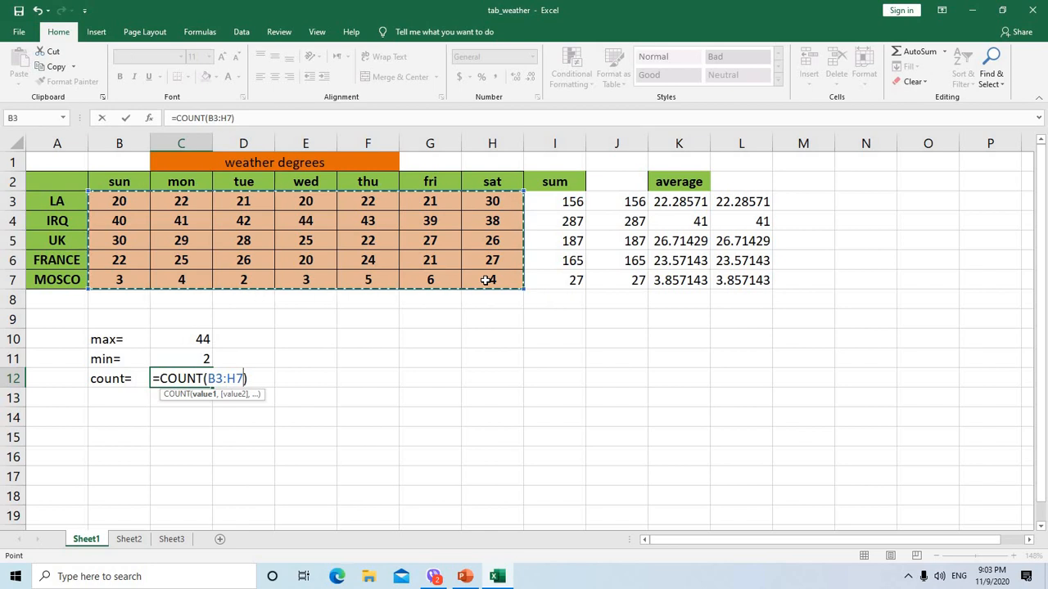
pyautogui.press('Return')
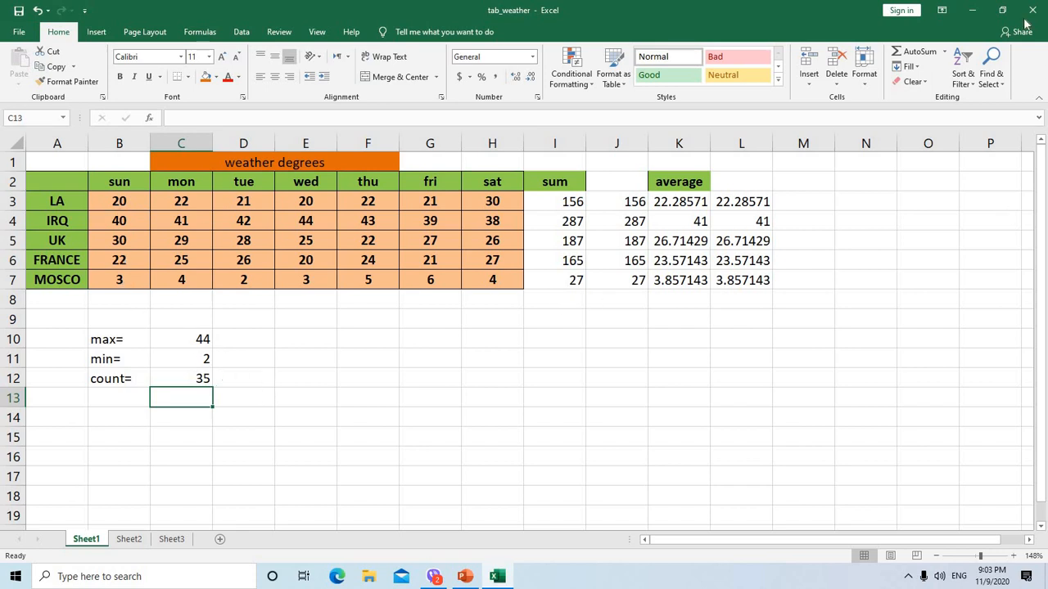
pyautogui.click(946, 52)
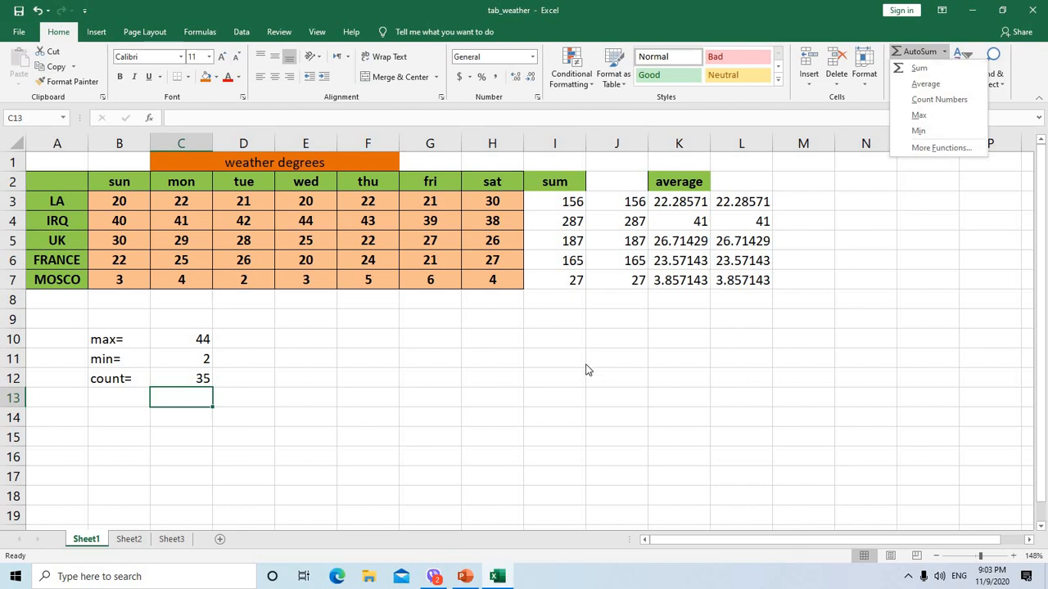
pyautogui.press('Escape')
# Search the function library for "date" and insert the DATE function in cell E13
pyautogui.click(320, 400)
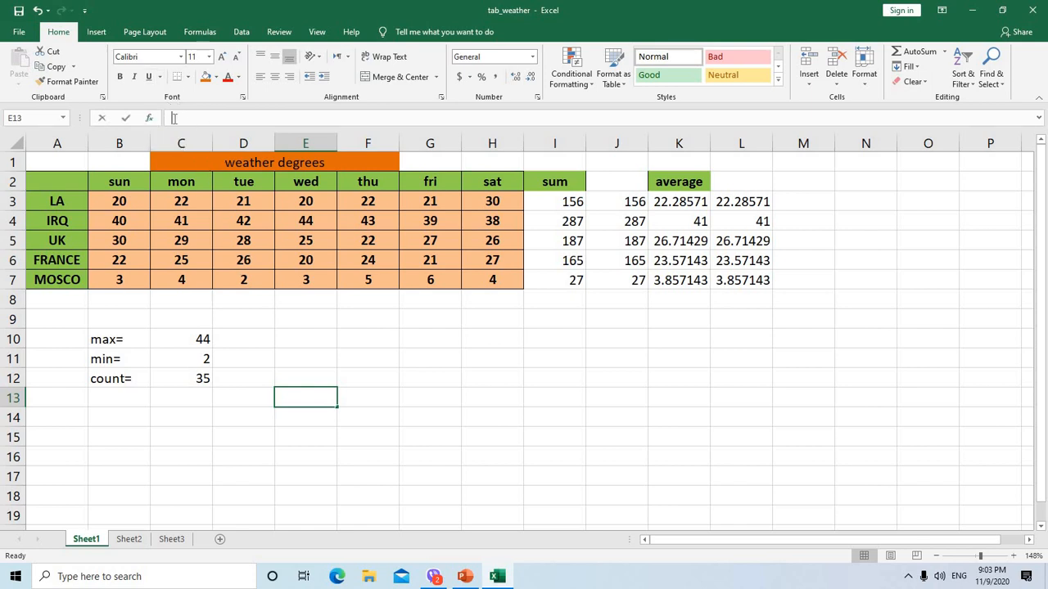
pyautogui.click(174, 118)
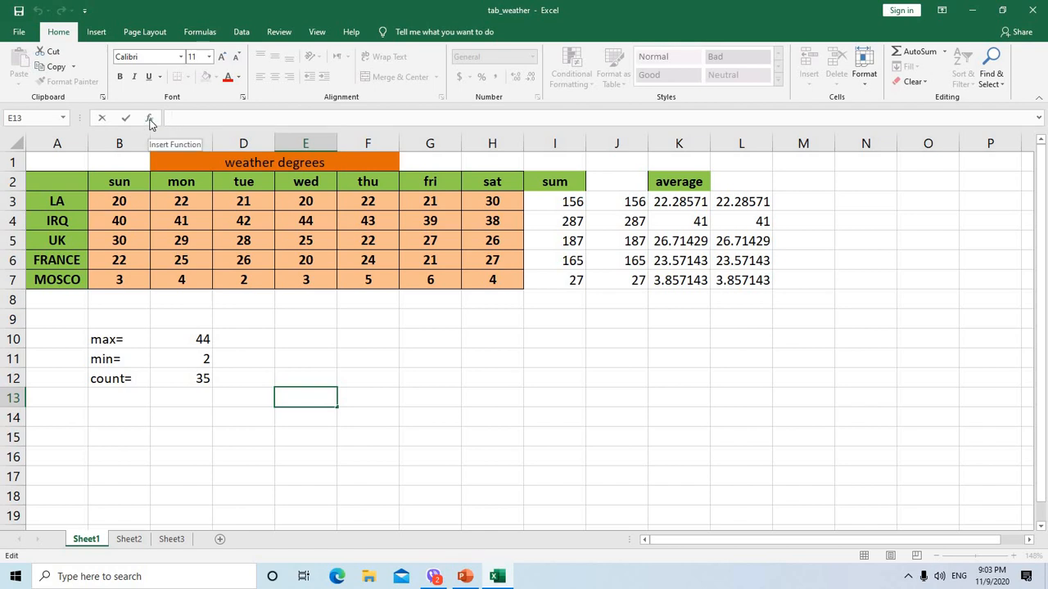
pyautogui.click(150, 120)
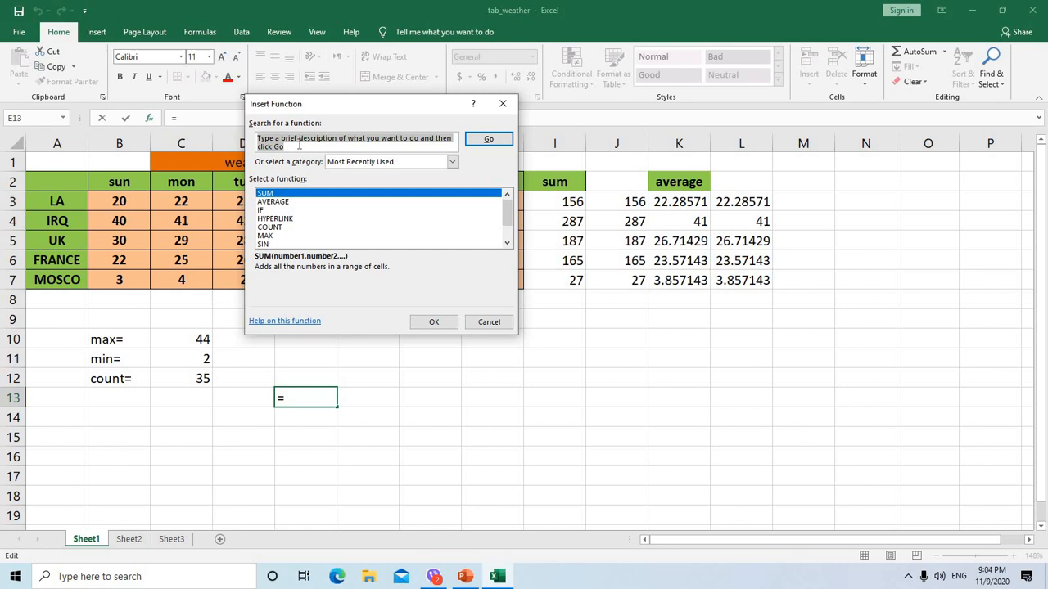
pyautogui.write('date')
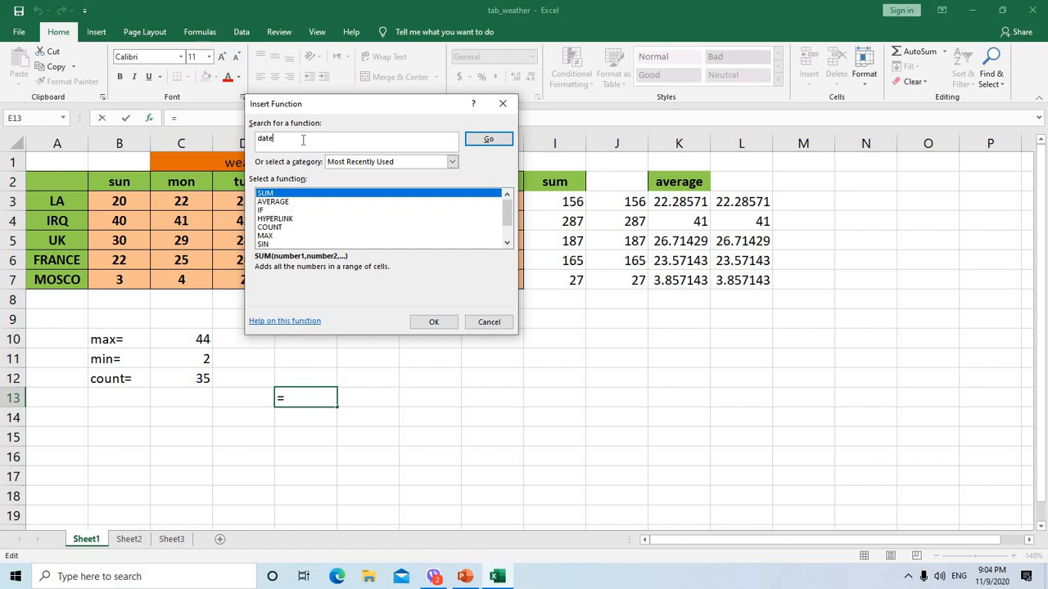
pyautogui.click(489, 141)
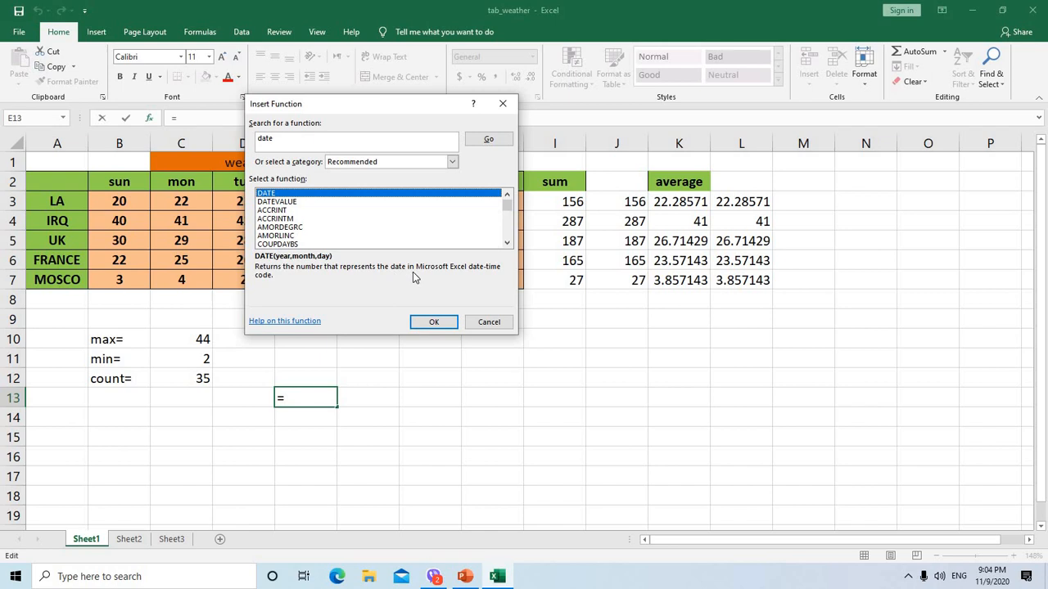
pyautogui.click(434, 322)
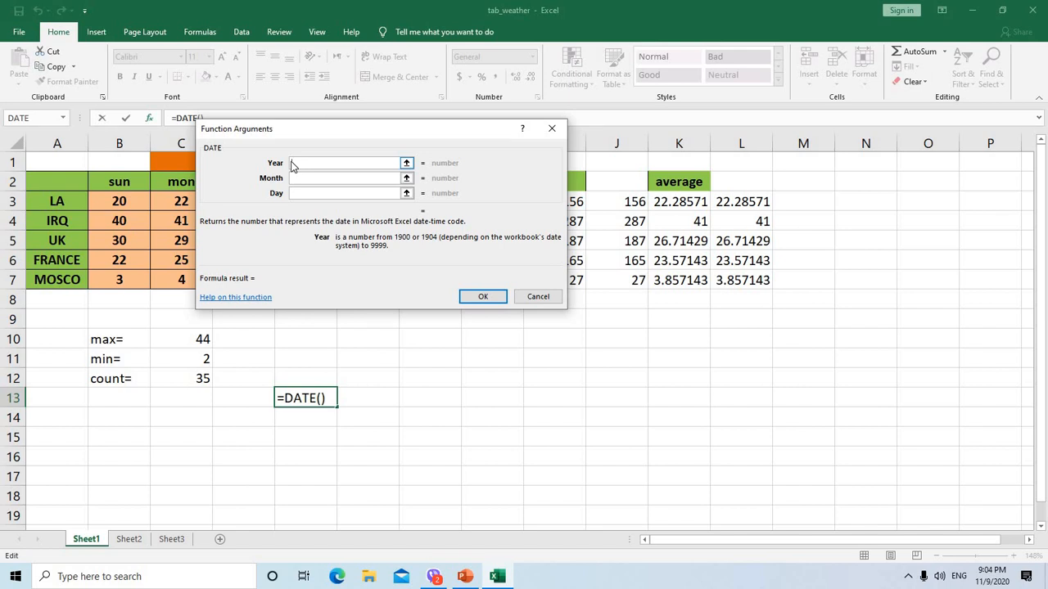
# Complete the DATE function in cell E13 with year 2019, month 2 and day 20
pyautogui.write('20')
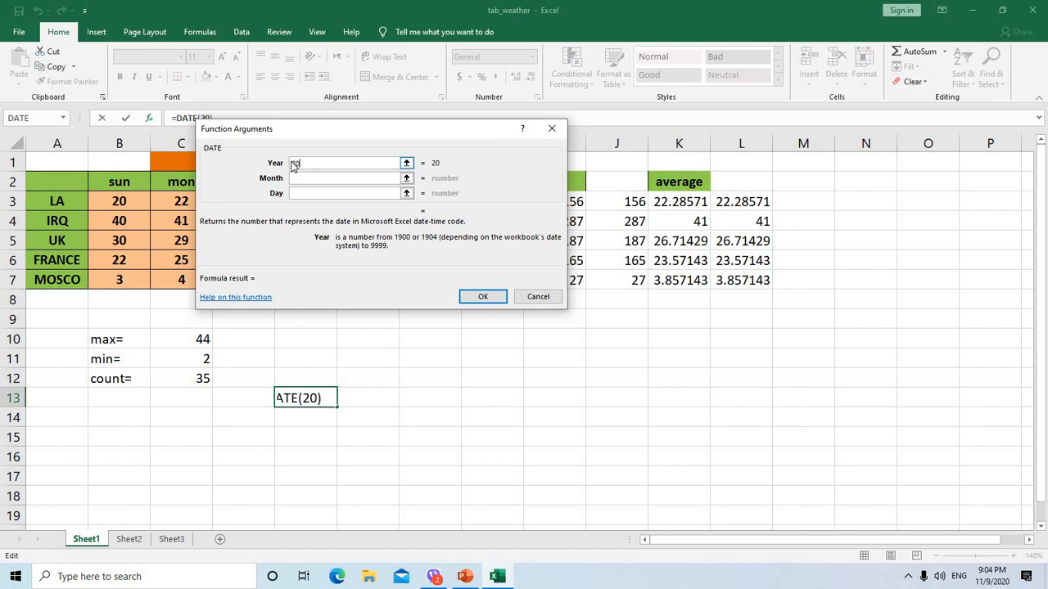
pyautogui.write('19')
pyautogui.click(298, 178)
pyautogui.write('2')
pyautogui.click(298, 193)
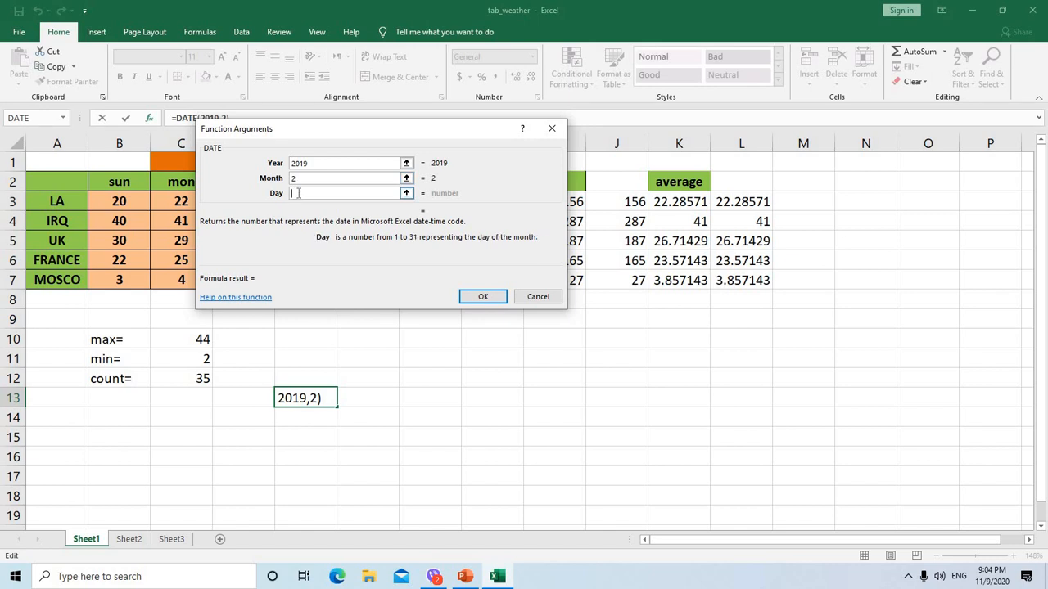
pyautogui.write('20')
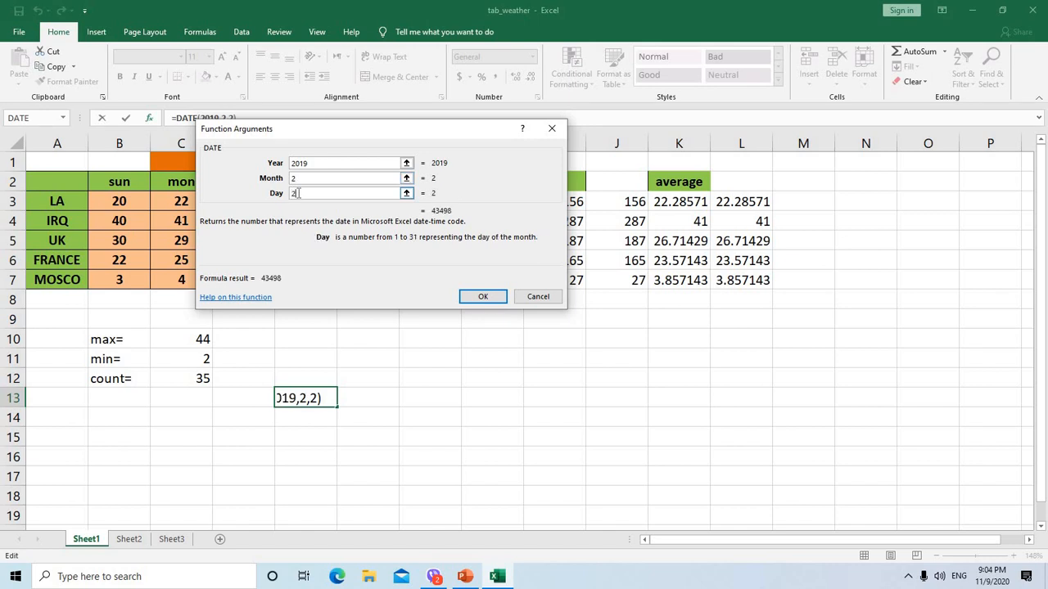
pyautogui.click(483, 298)
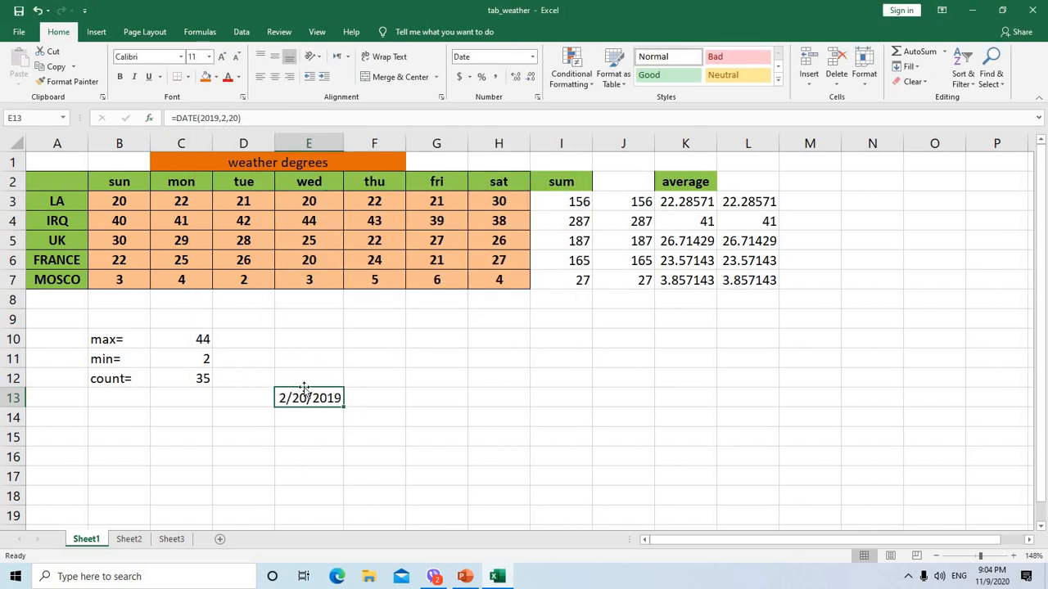
# Enter a formula in cell H13 that uses the NOW function to return the current date and time
pyautogui.click(505, 395)
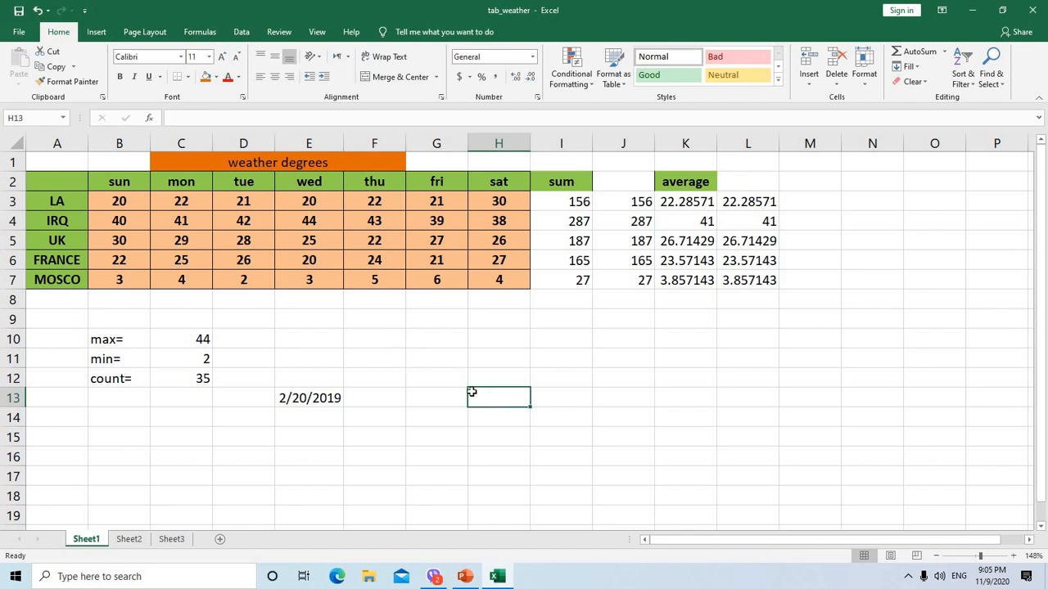
pyautogui.click(169, 118)
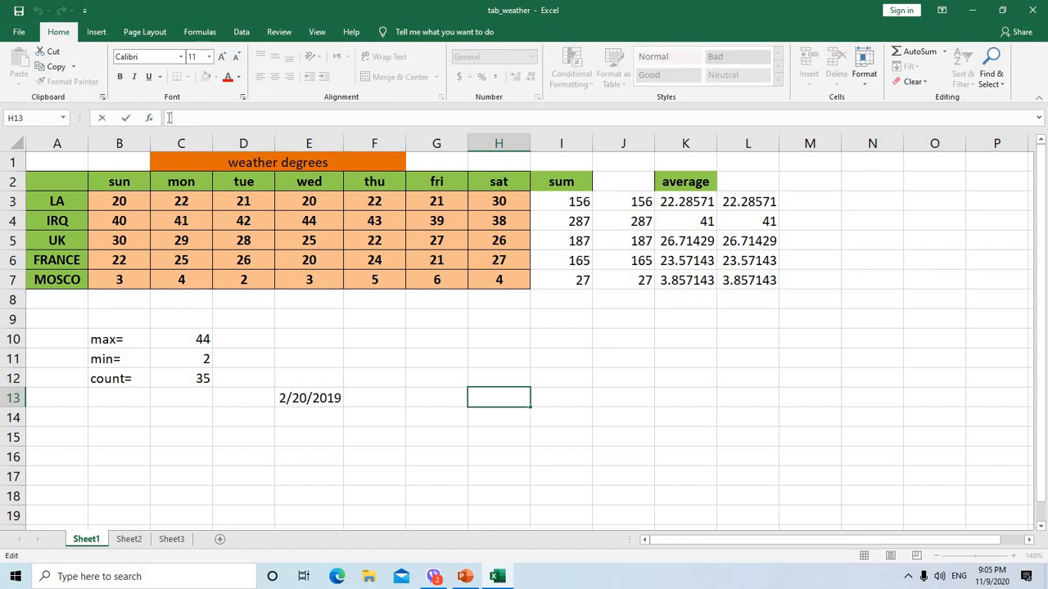
pyautogui.write('=')
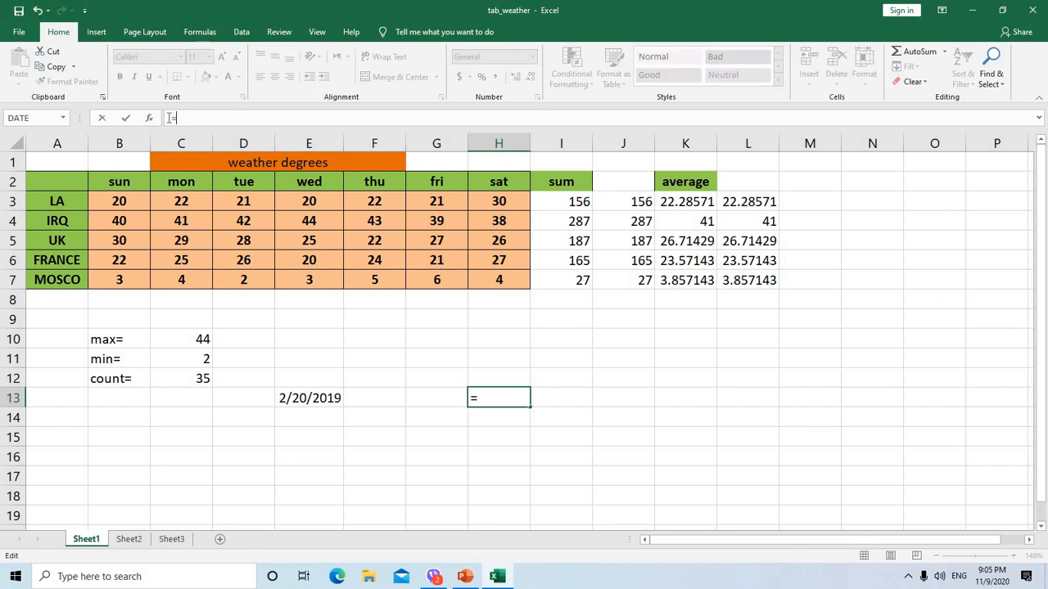
pyautogui.write('n')
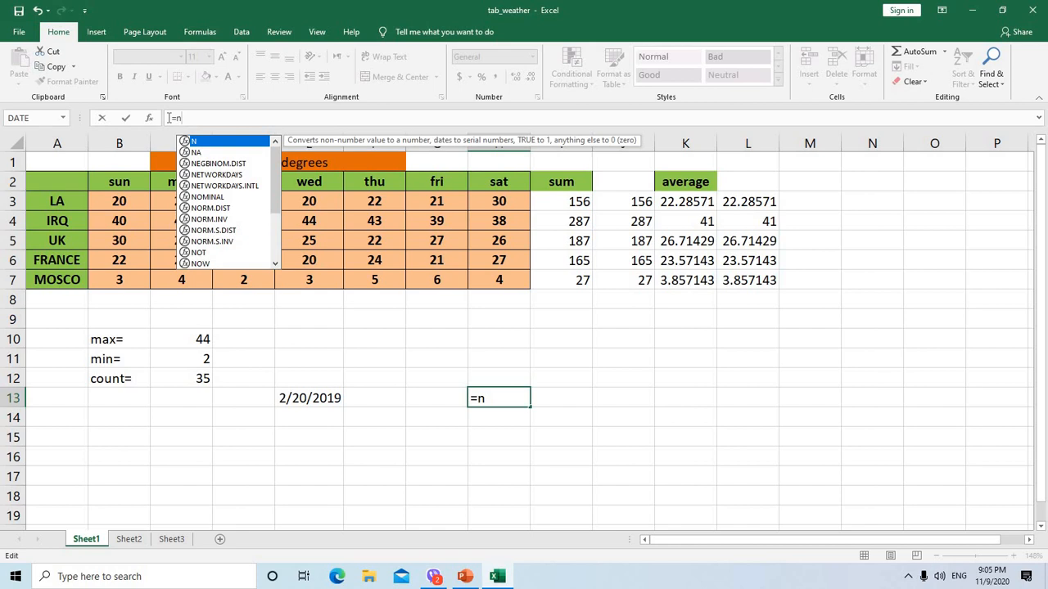
pyautogui.write('o')
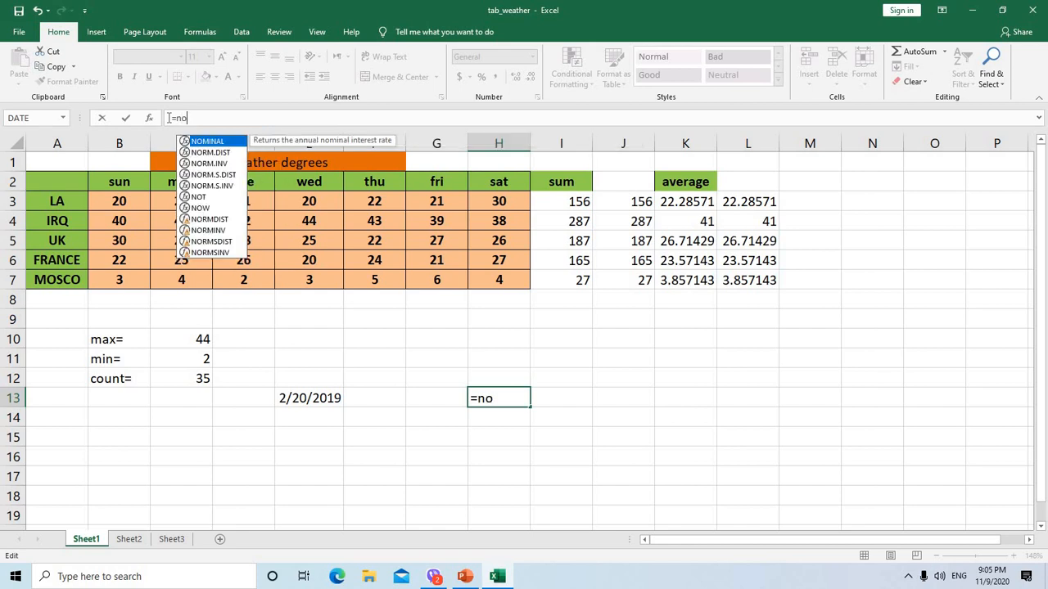
pyautogui.click(209, 211)
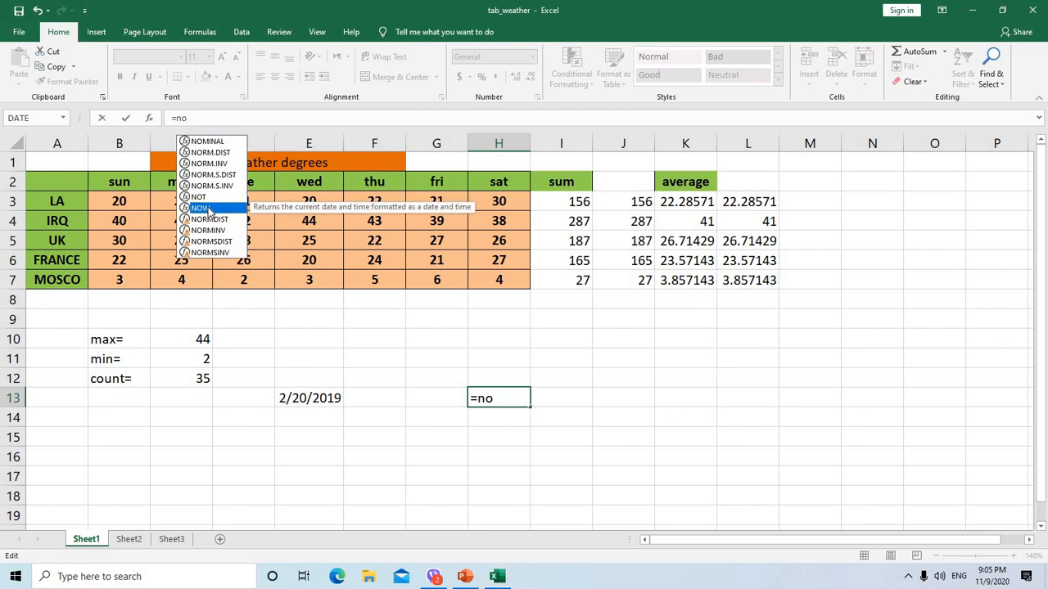
pyautogui.doubleClick(208, 212)
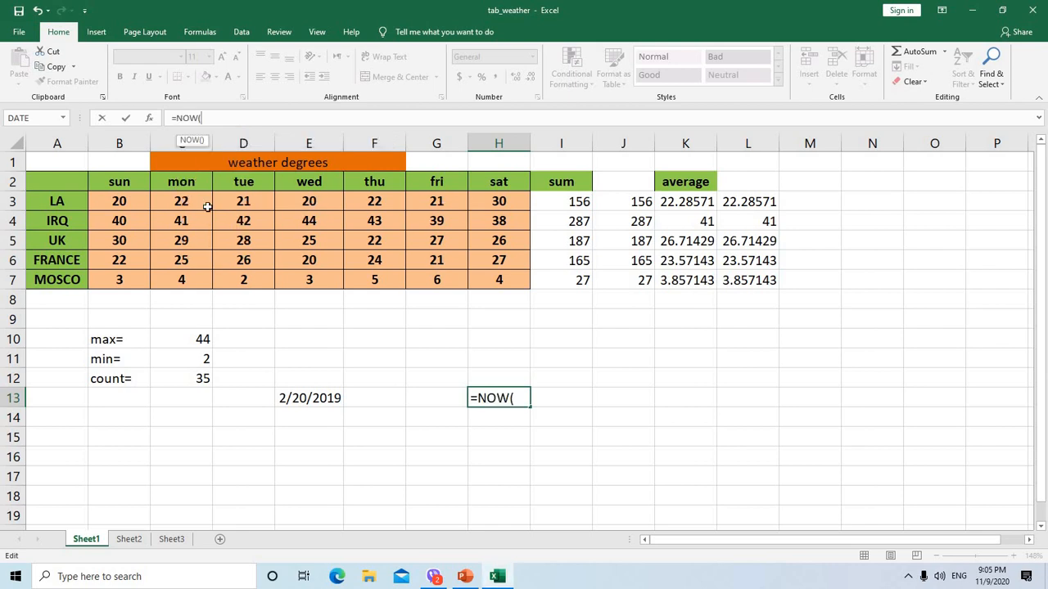
pyautogui.press('Return')
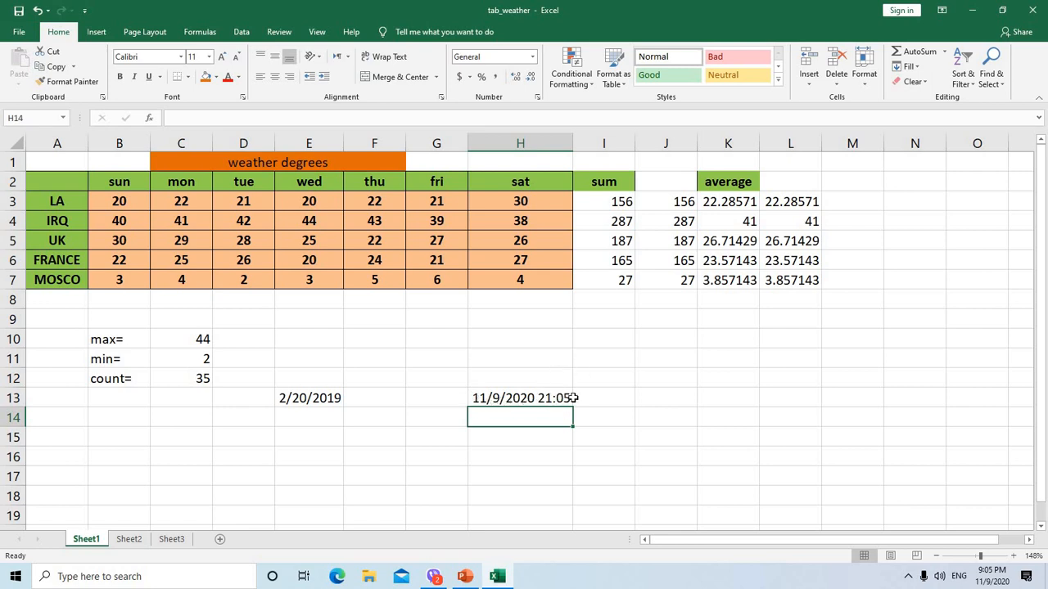
pyautogui.click(603, 399)
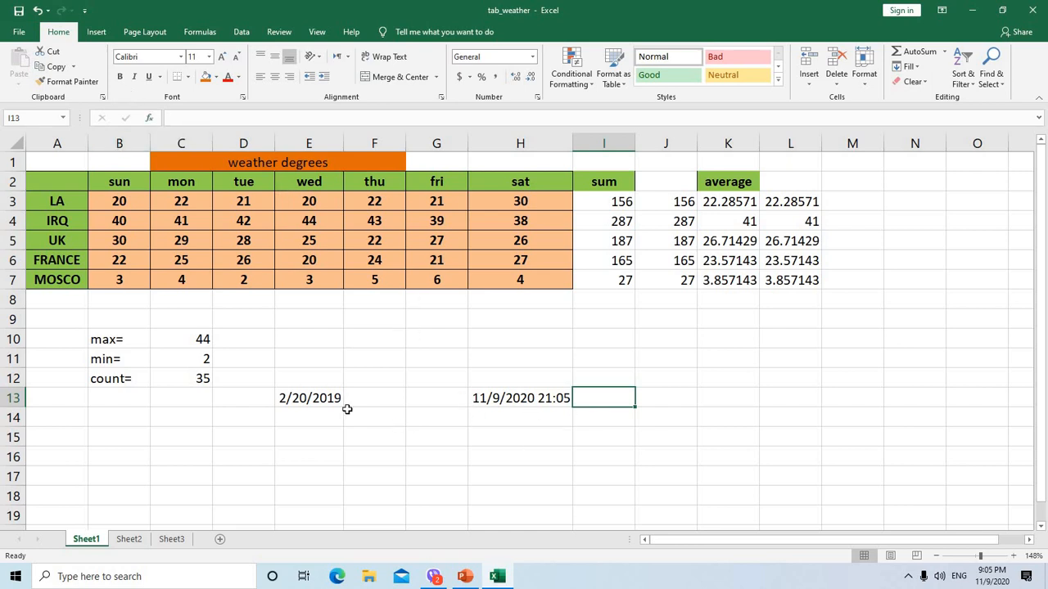
# Try to enter the formula =date(2018,520 in cell E15
pyautogui.click(295, 436)
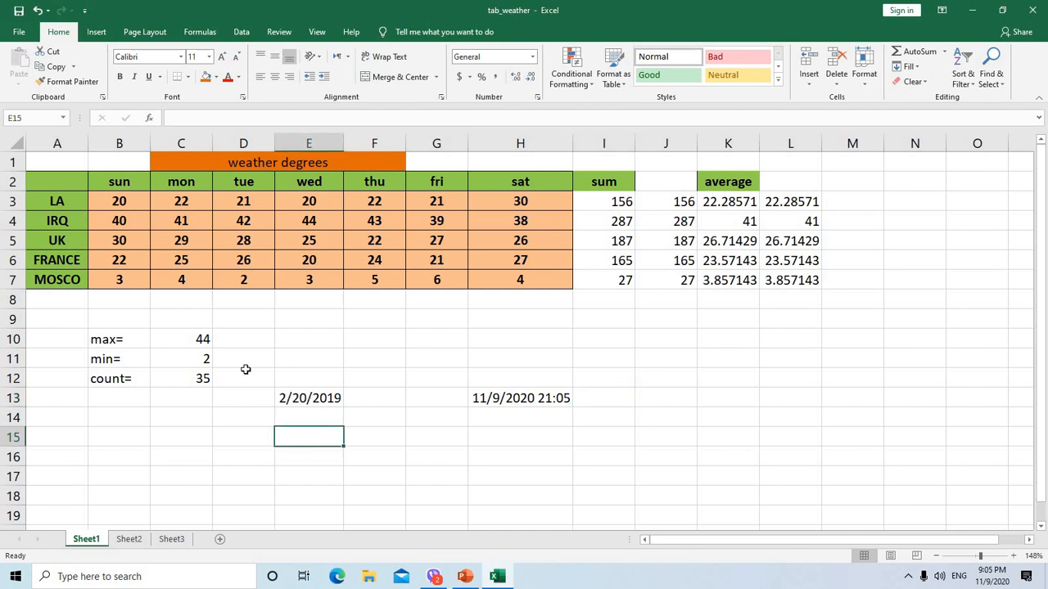
pyautogui.click(170, 118)
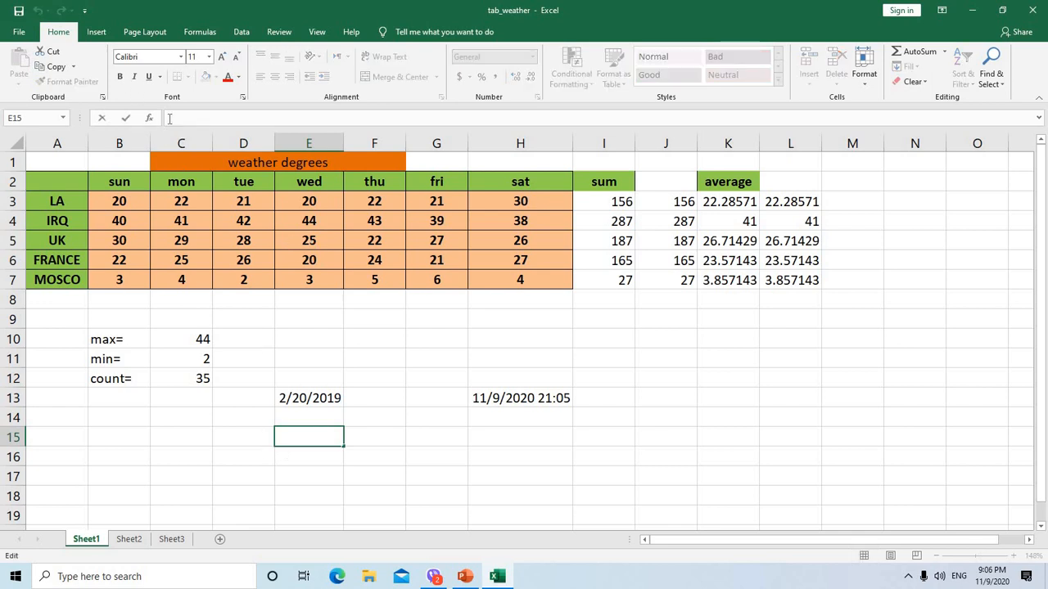
pyautogui.write('=')
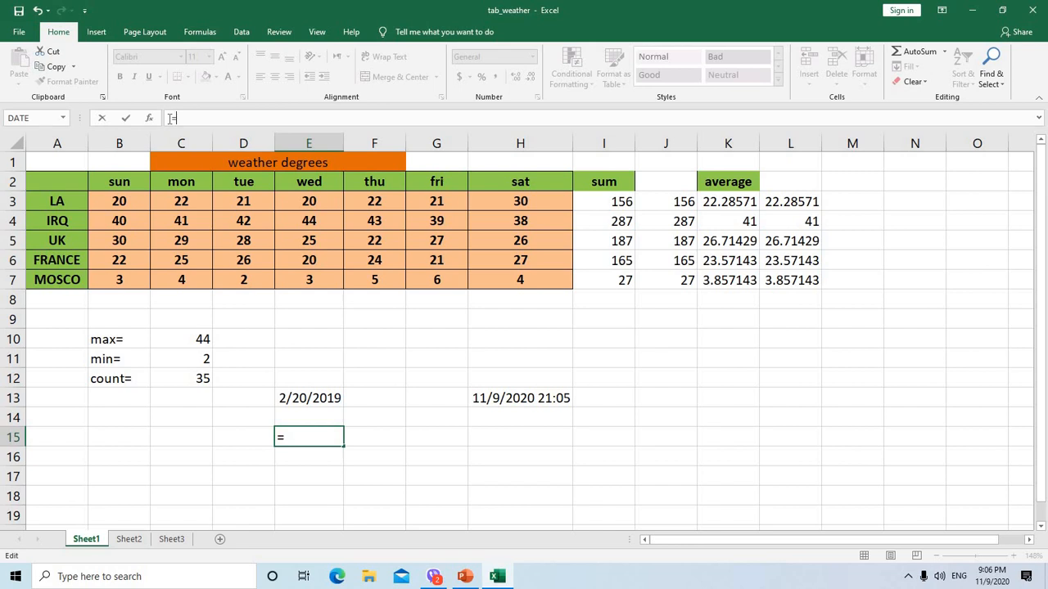
pyautogui.write('date')
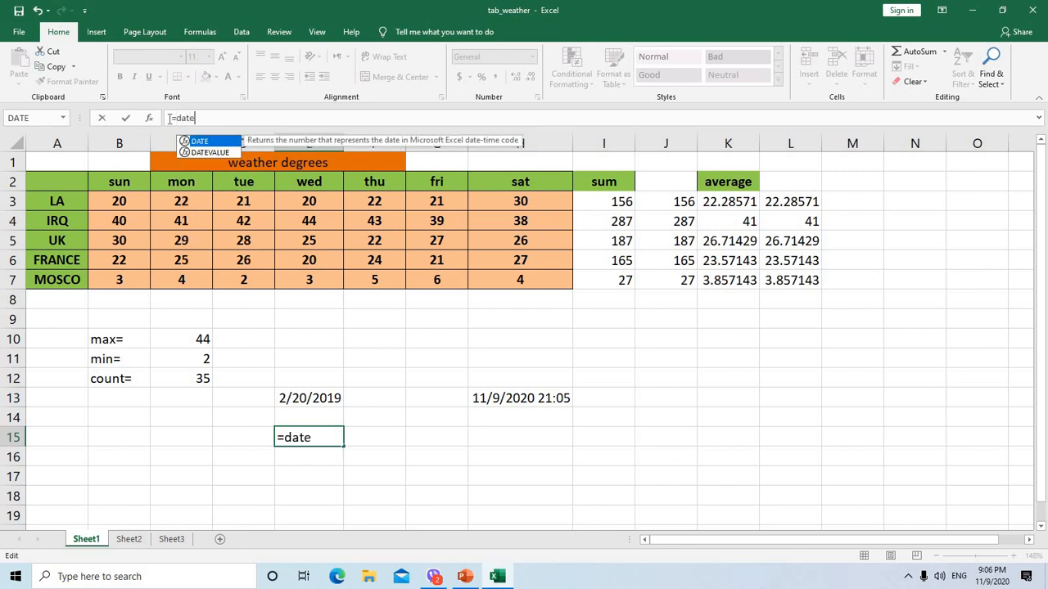
pyautogui.write('(')
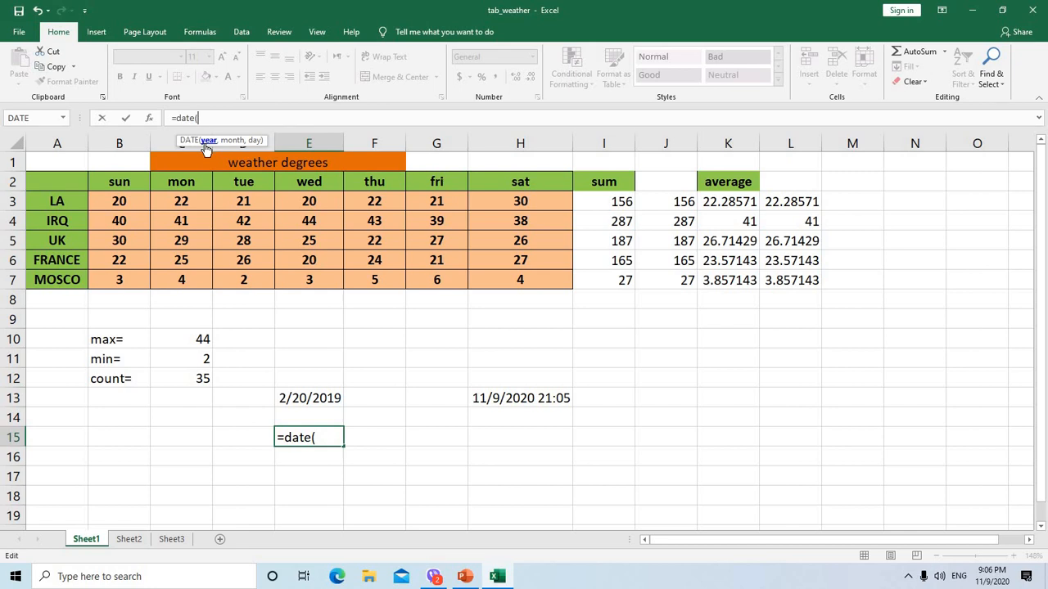
pyautogui.write('2018,')
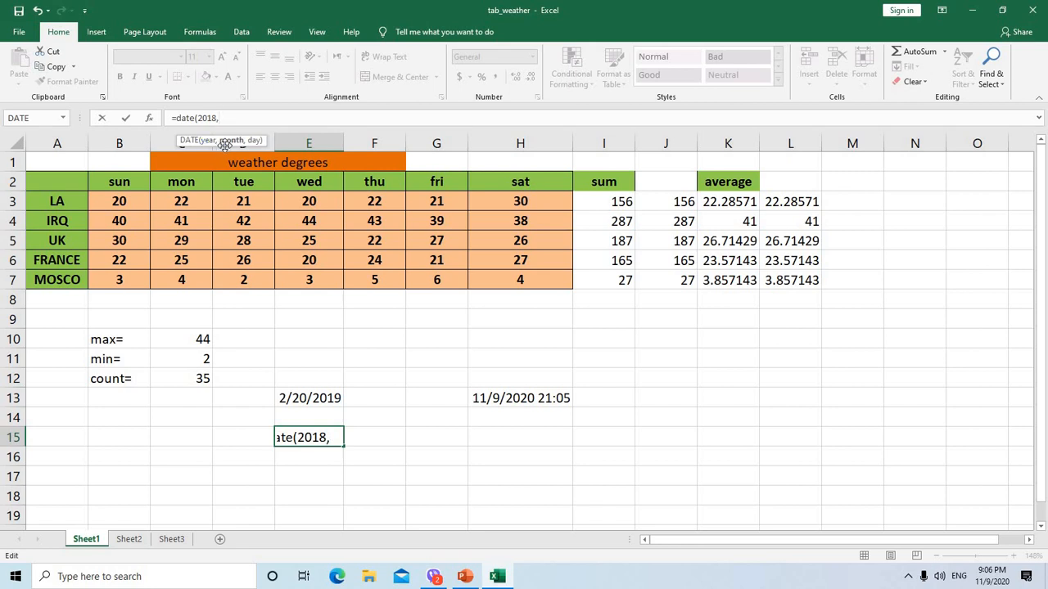
pyautogui.write('520')
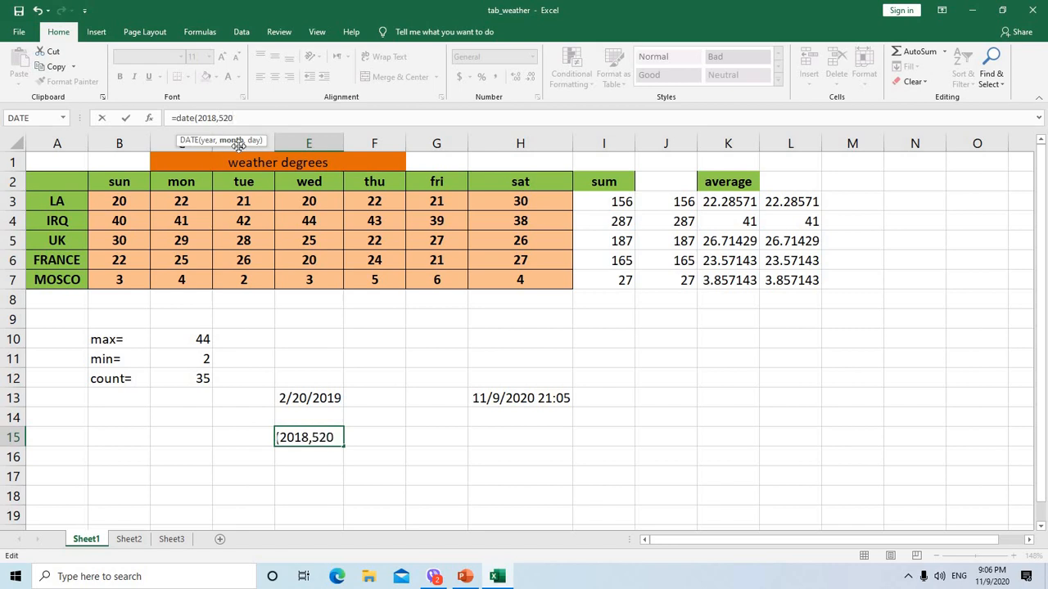
pyautogui.click(126, 118)
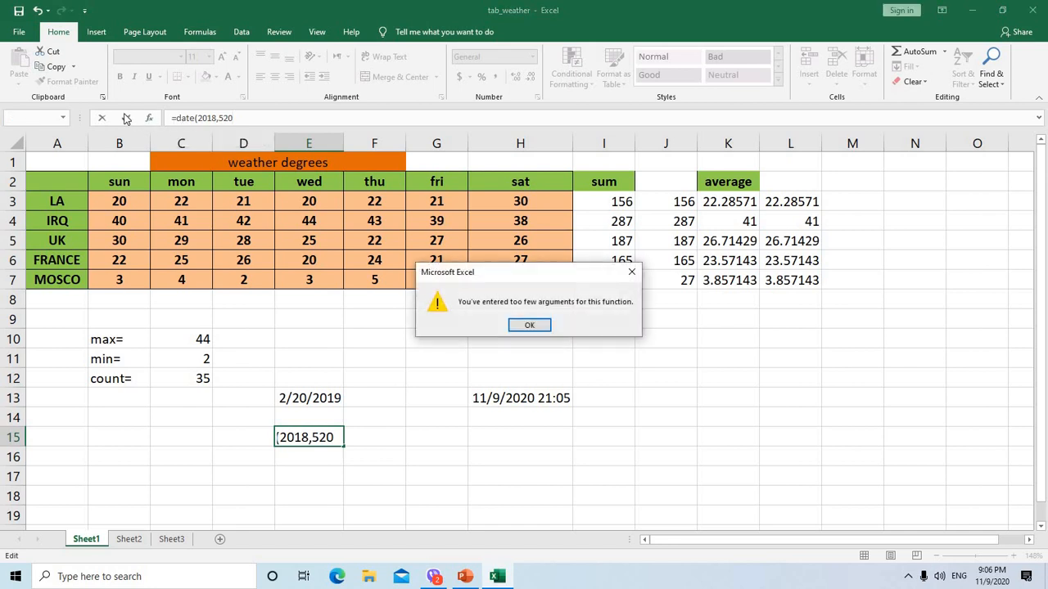
pyautogui.click(530, 326)
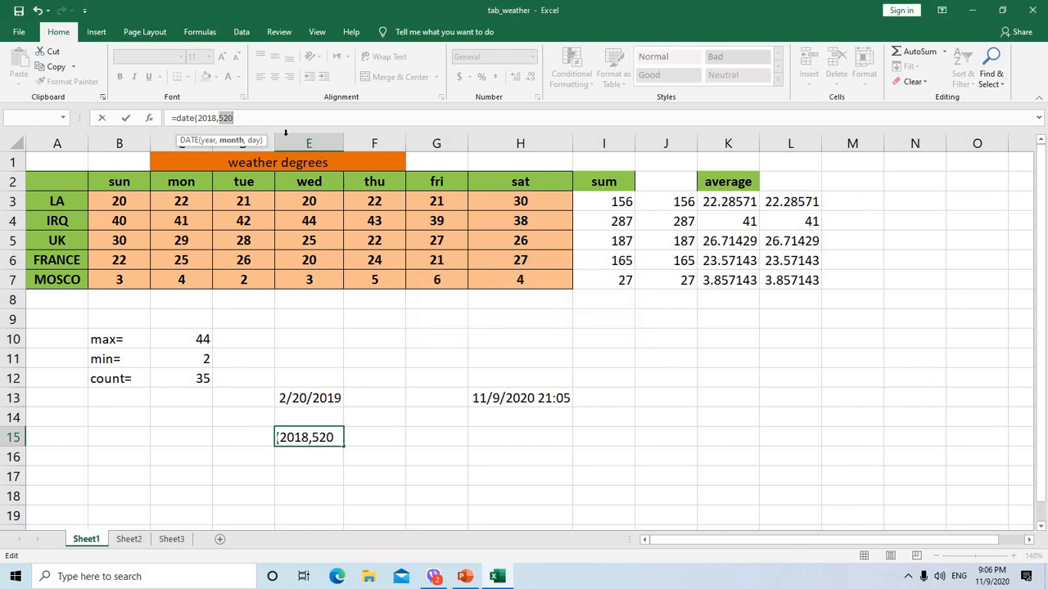
# Separate the month from the day and close the bracket so cell E15's formula reads =date(2018,5,20)
pyautogui.click(241, 117)
pyautogui.write(',')
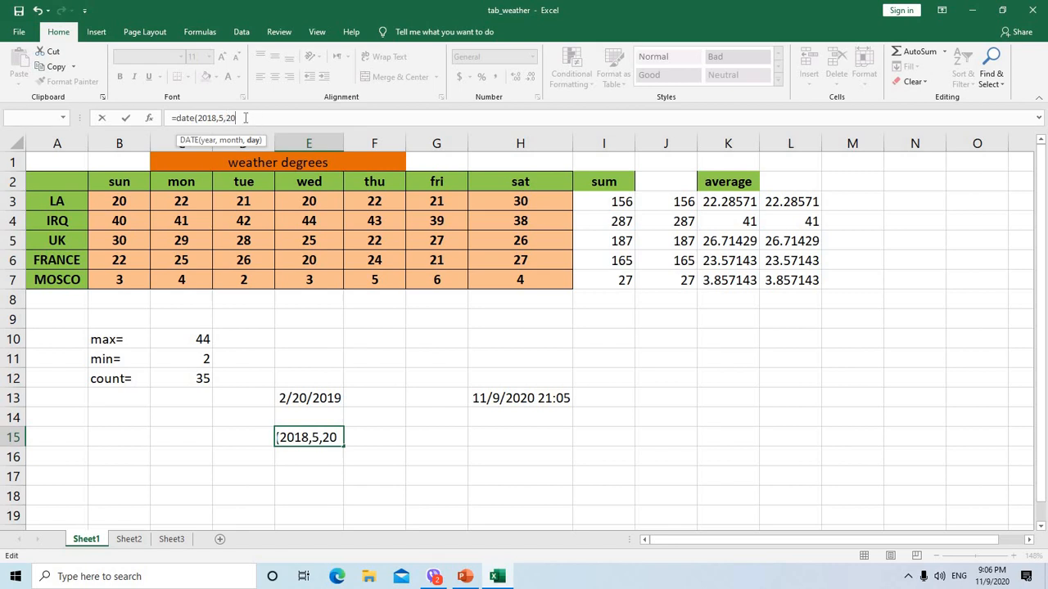
pyautogui.write(')')
pyautogui.press('Return')
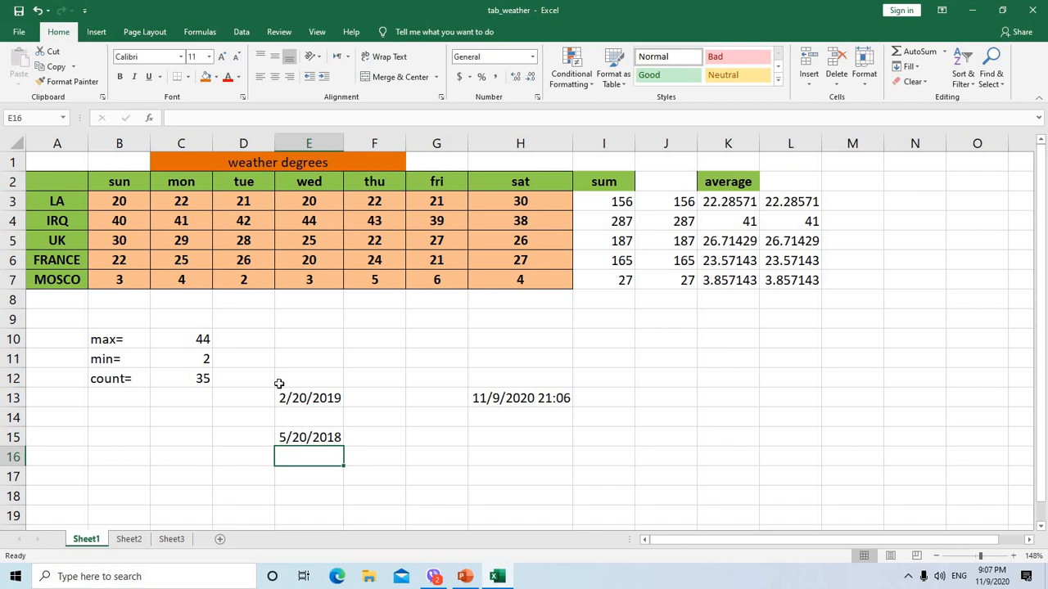
# Search the function library for "days360" and insert the DAYS360 function in cell G16
pyautogui.click(456, 460)
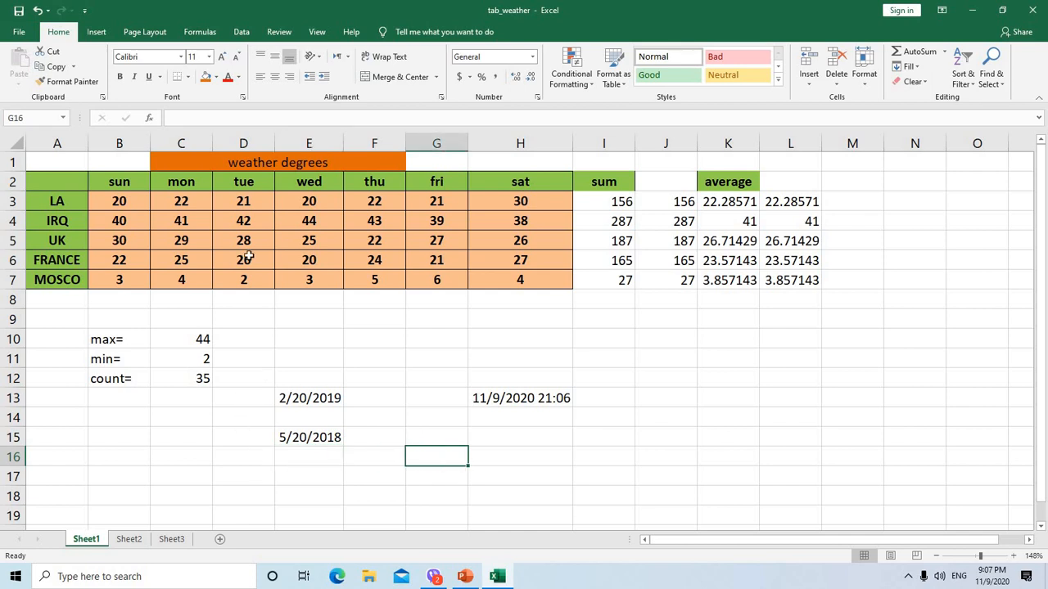
pyautogui.click(152, 121)
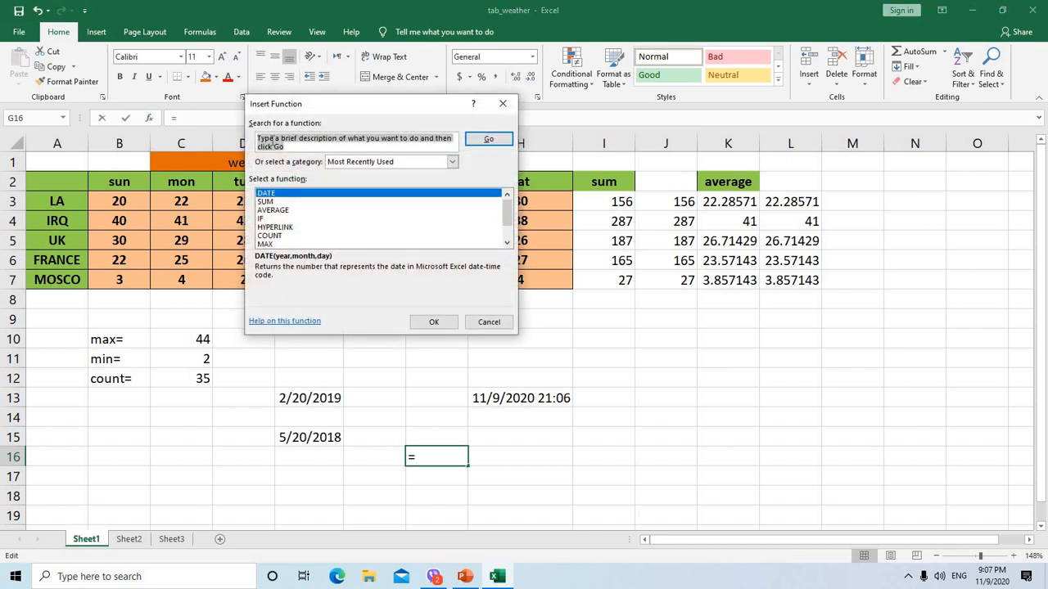
pyautogui.click(271, 139)
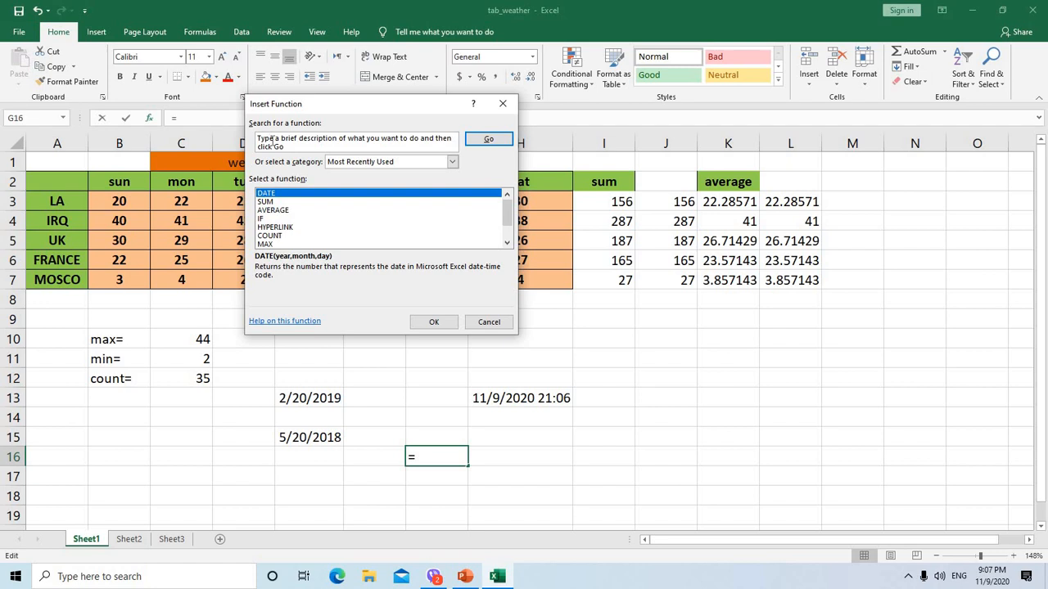
pyautogui.press('BackSpace')
pyautogui.press('BackSpace')
pyautogui.press('BackSpace')
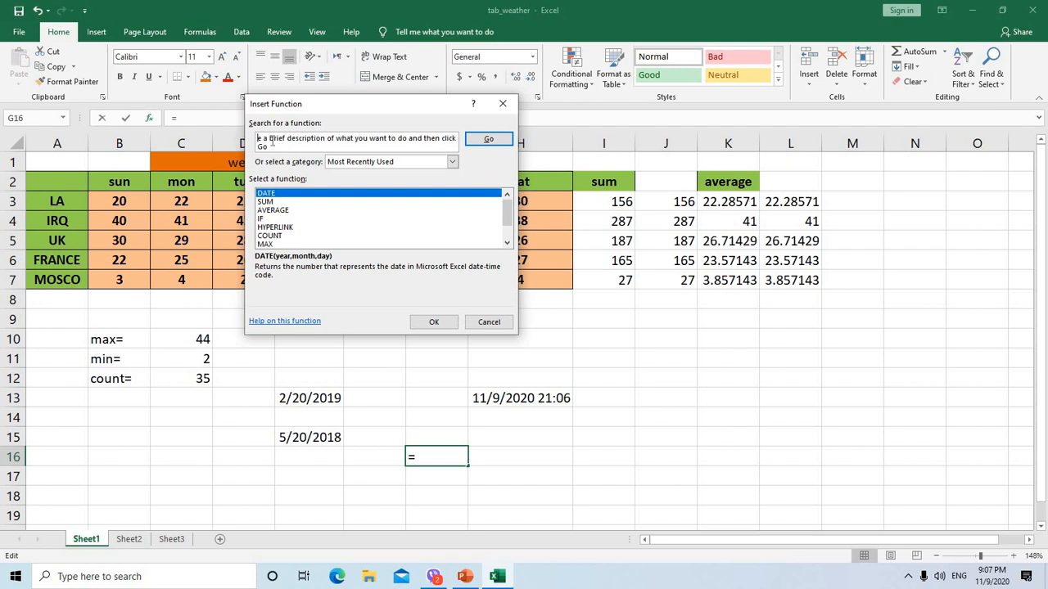
pyautogui.press('Delete')
pyautogui.press('Delete')
pyautogui.press('Delete')
pyautogui.press('Delete')
pyautogui.press('Delete')
pyautogui.press('Delete')
pyautogui.press('Delete')
pyautogui.press('Delete')
pyautogui.press('Delete')
pyautogui.press('Delete')
pyautogui.press('Delete')
pyautogui.press('Delete')
pyautogui.press('Delete')
pyautogui.press('Delete')
pyautogui.press('Delete')
pyautogui.press('Delete')
pyautogui.press('Delete')
pyautogui.press('Delete')
pyautogui.press('Delete')
pyautogui.press('Delete')
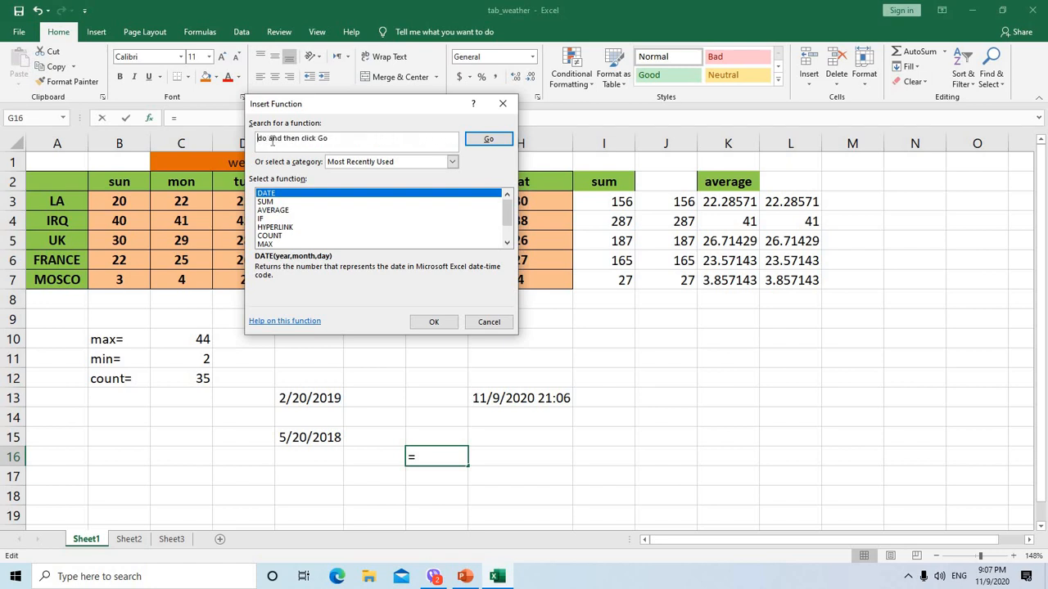
pyautogui.press('Delete')
pyautogui.press('Delete')
pyautogui.click(488, 140)
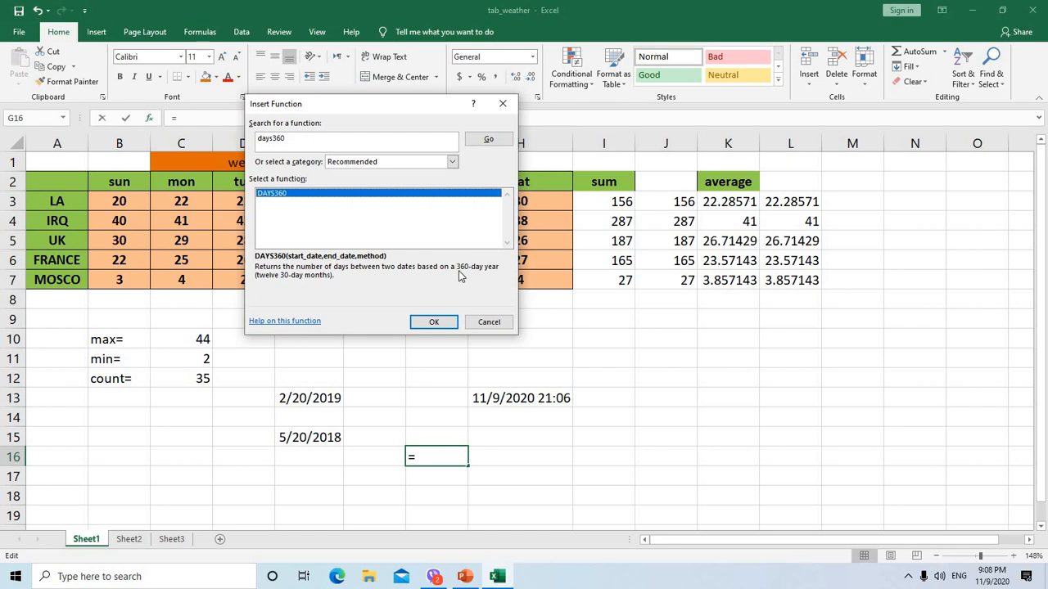
pyautogui.click(434, 322)
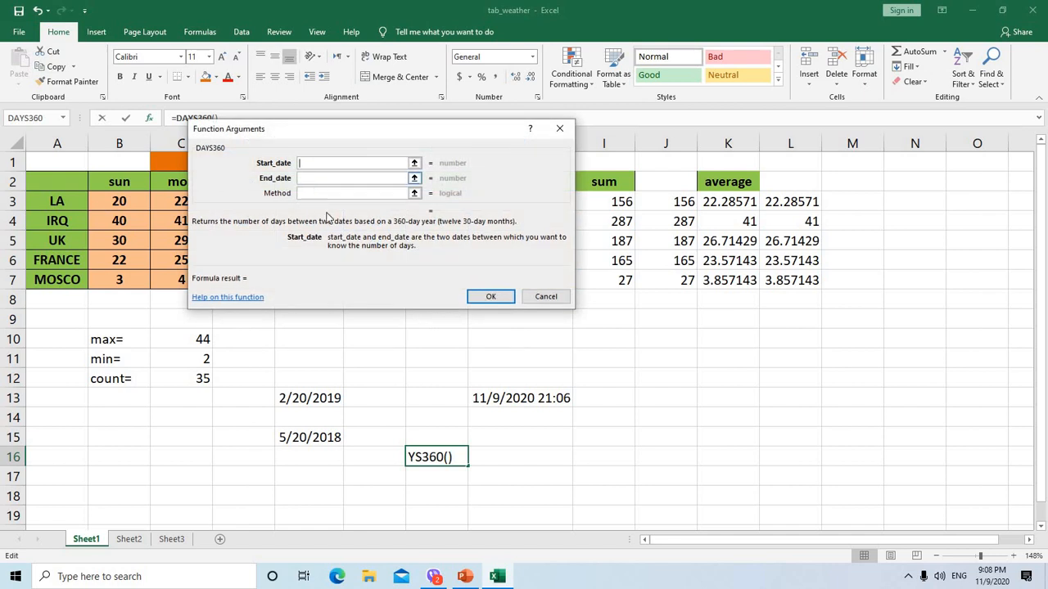
# Complete the DAYS360 function in G16 with E13 as the start date and E15 as the end date
pyautogui.click(324, 398)
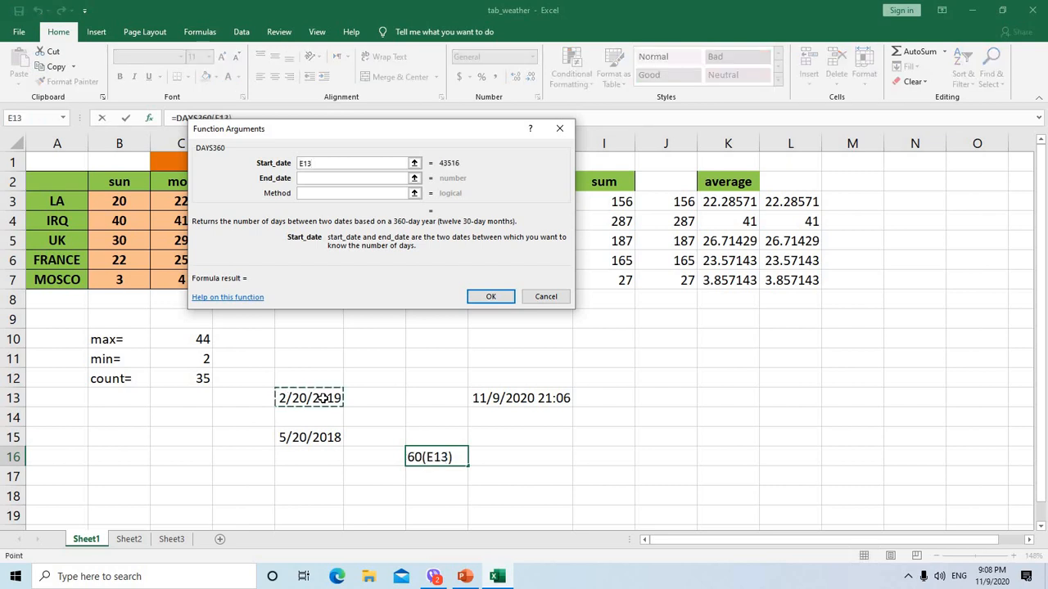
pyautogui.click(308, 178)
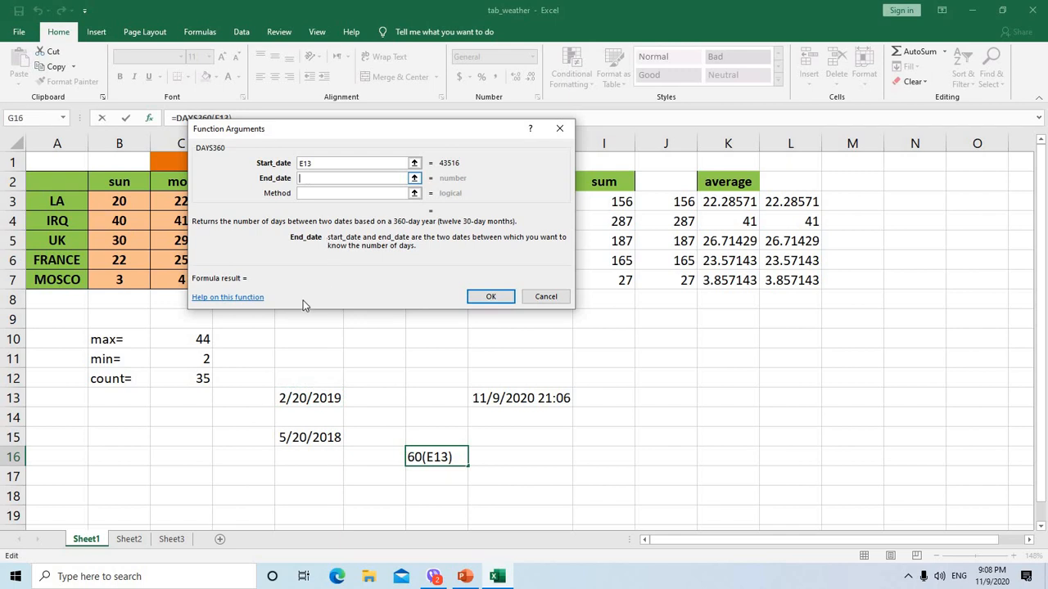
pyautogui.click(300, 438)
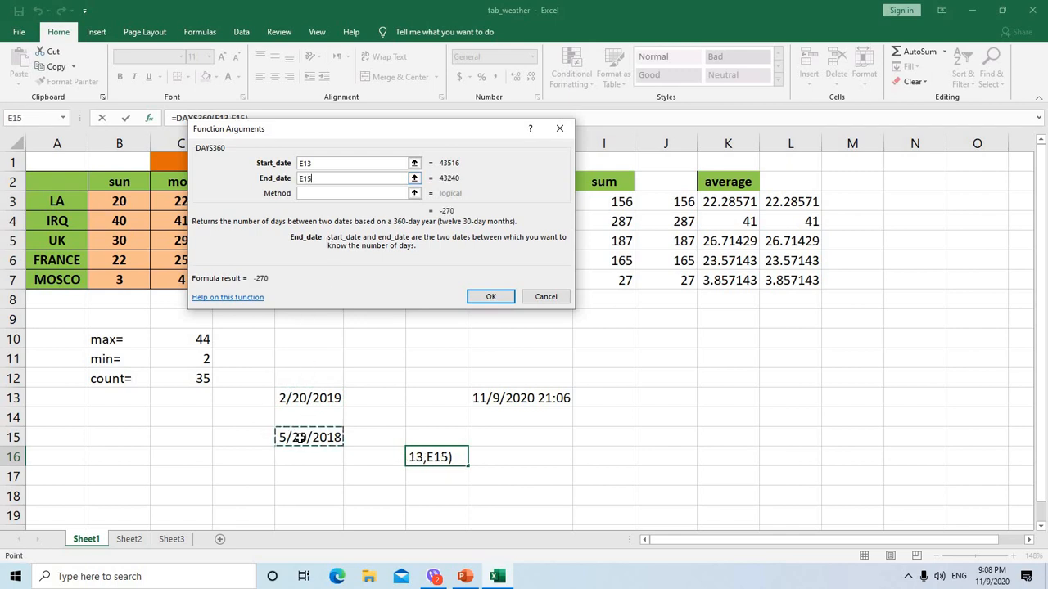
pyautogui.click(498, 296)
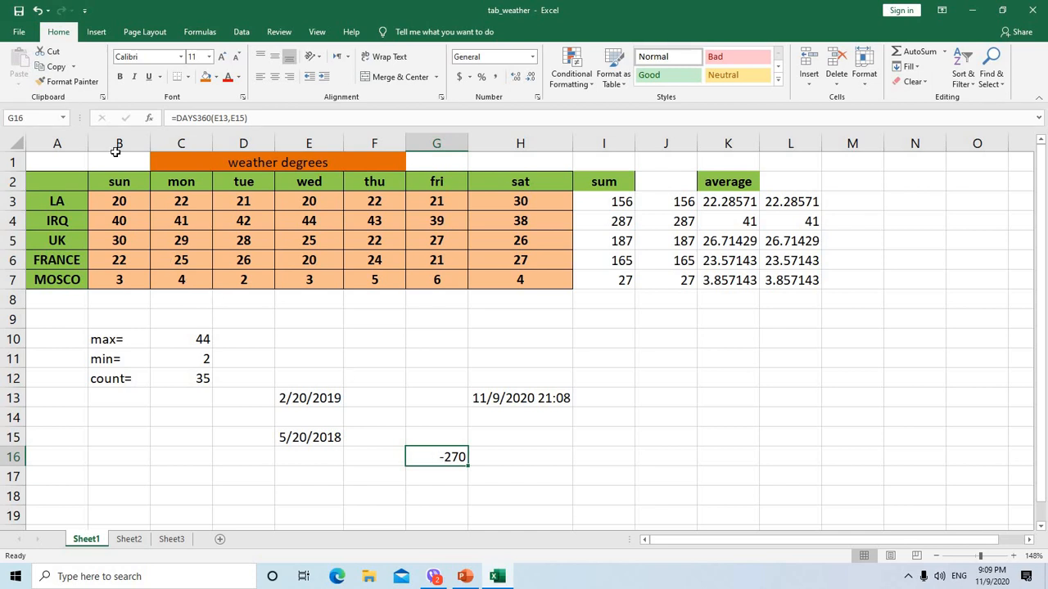
# Replace the DAYS360 arguments in cell G16 with E15 as the start date and E13 as the end date
pyautogui.click(150, 117)
pyautogui.click(317, 163)
pyautogui.press('BackSpace')
pyautogui.press('BackSpace')
pyautogui.press('BackSpace')
pyautogui.click(310, 178)
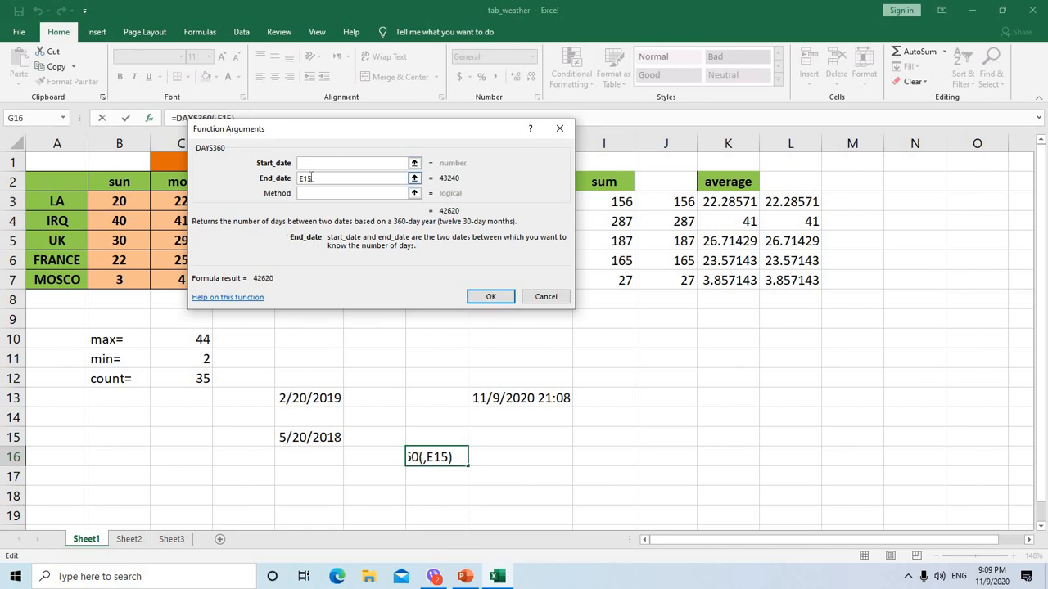
pyautogui.press('BackSpace')
pyautogui.press('BackSpace')
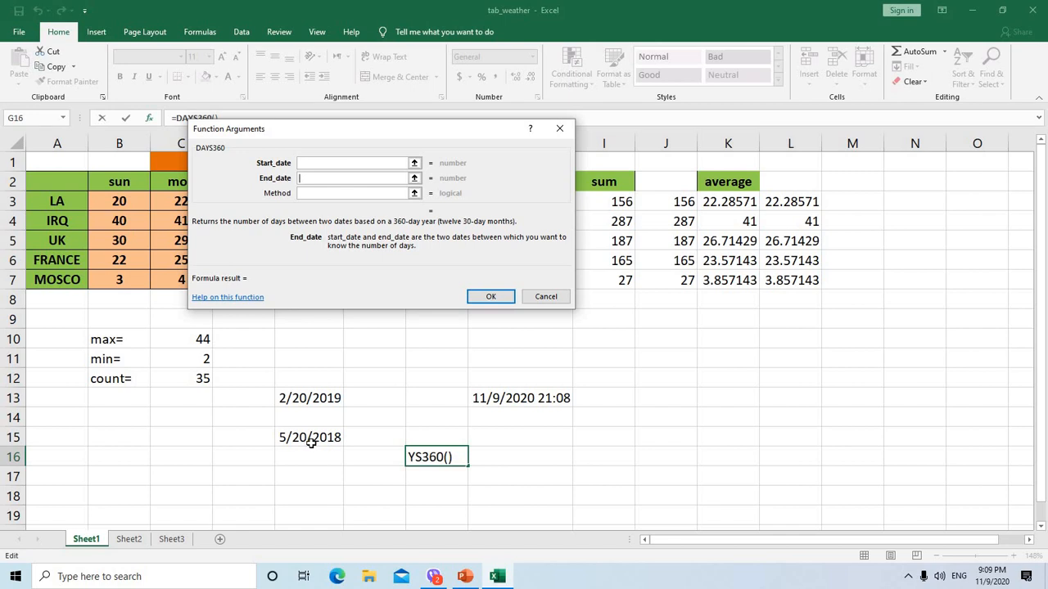
pyautogui.click(302, 163)
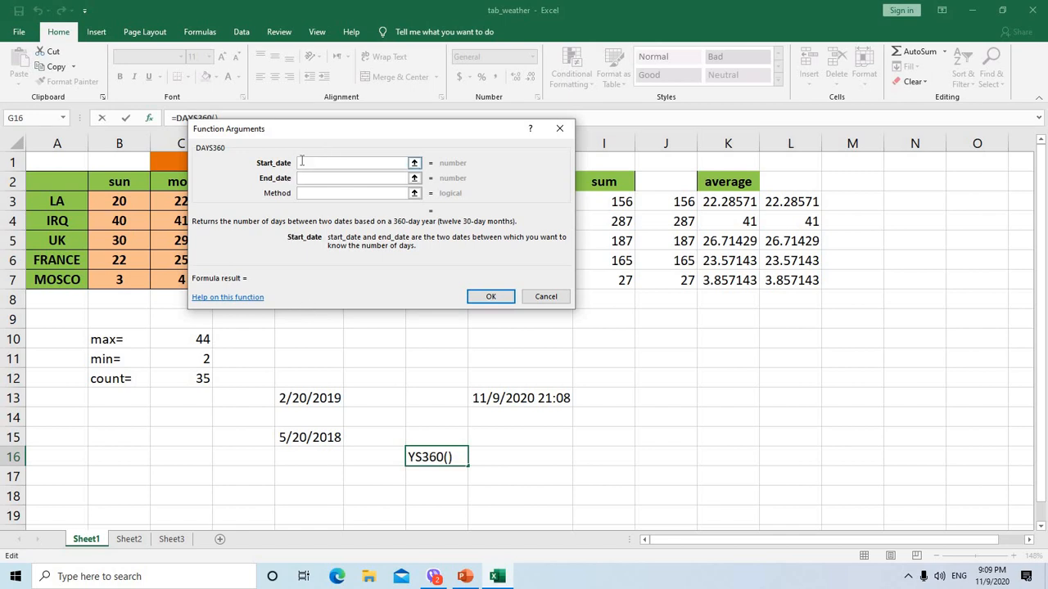
pyautogui.click(322, 434)
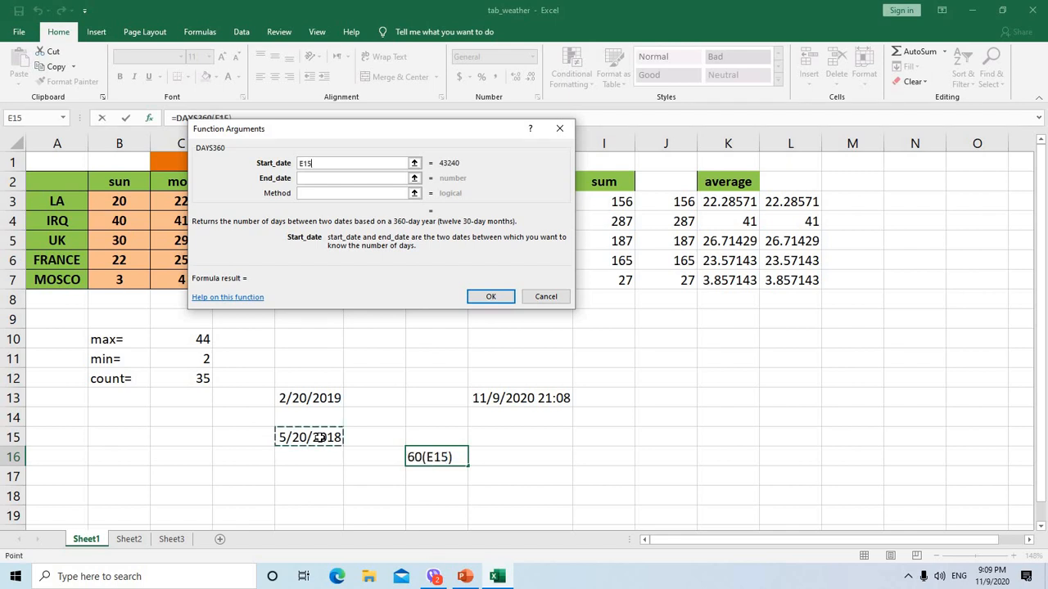
pyautogui.click(303, 179)
pyautogui.click(311, 398)
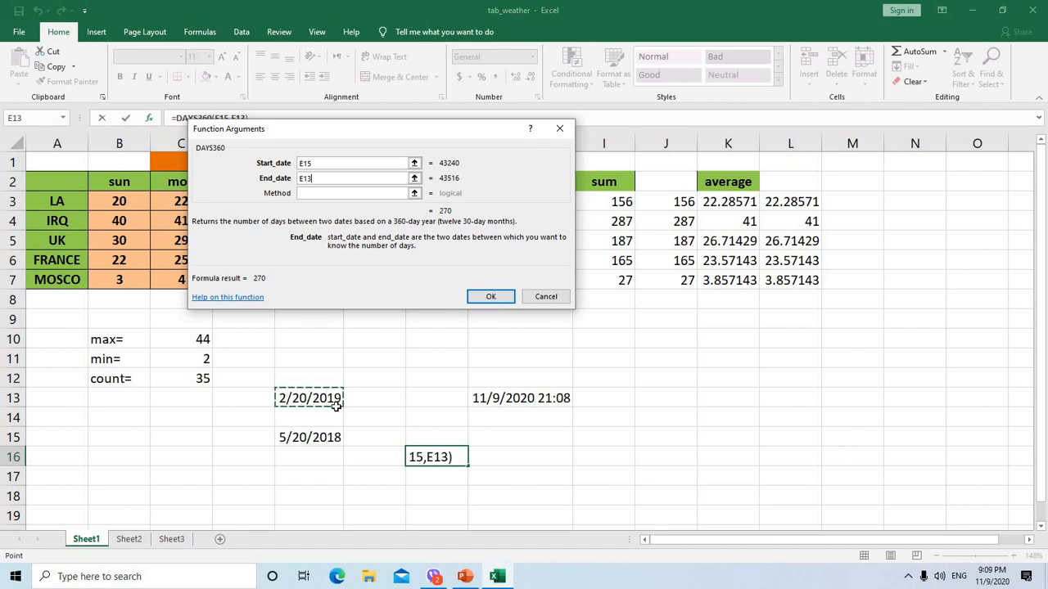
pyautogui.click(494, 298)
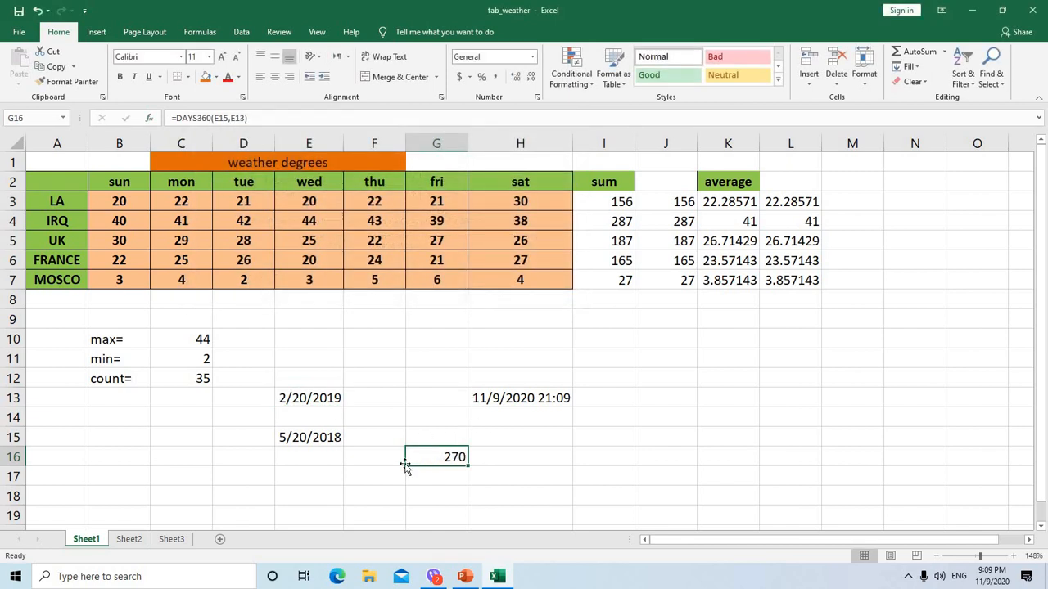